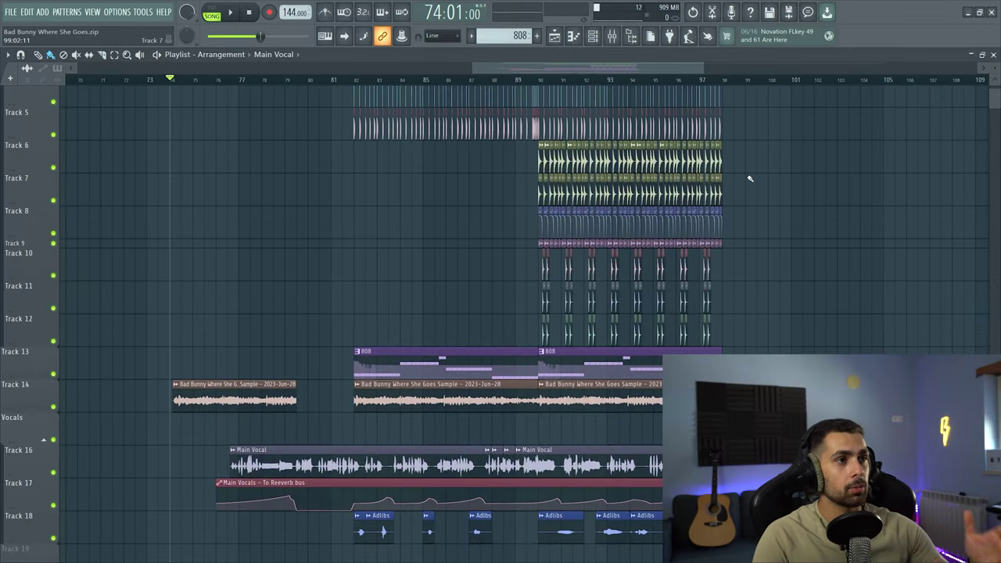
scroll(750, 179, up, 2)
ctrl+scroll(852, 237, down, 1)
ctrl+scroll(845, 238, up, 1)
ctrl+scroll(825, 237, down, 1)
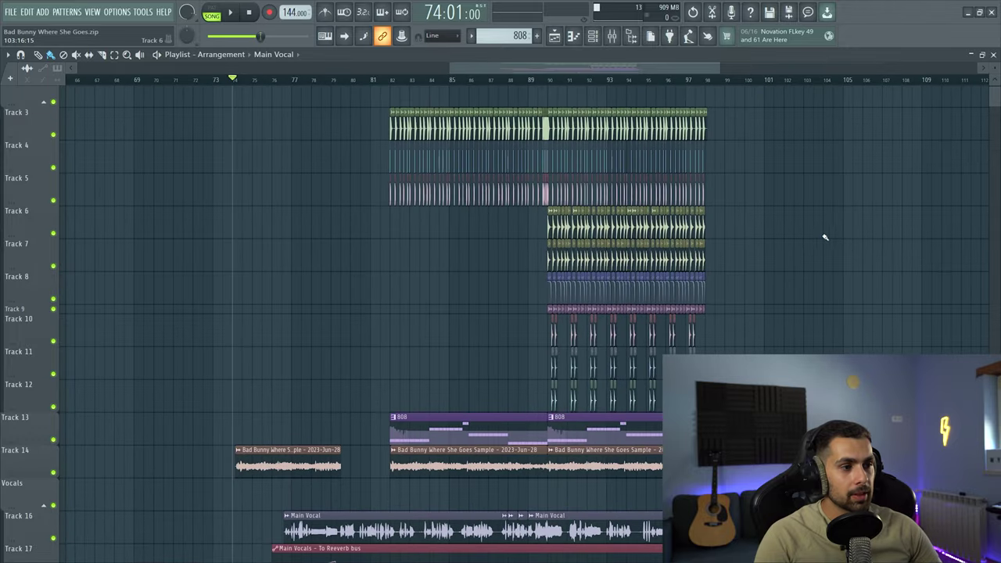
ctrl+scroll(890, 236, up, 1)
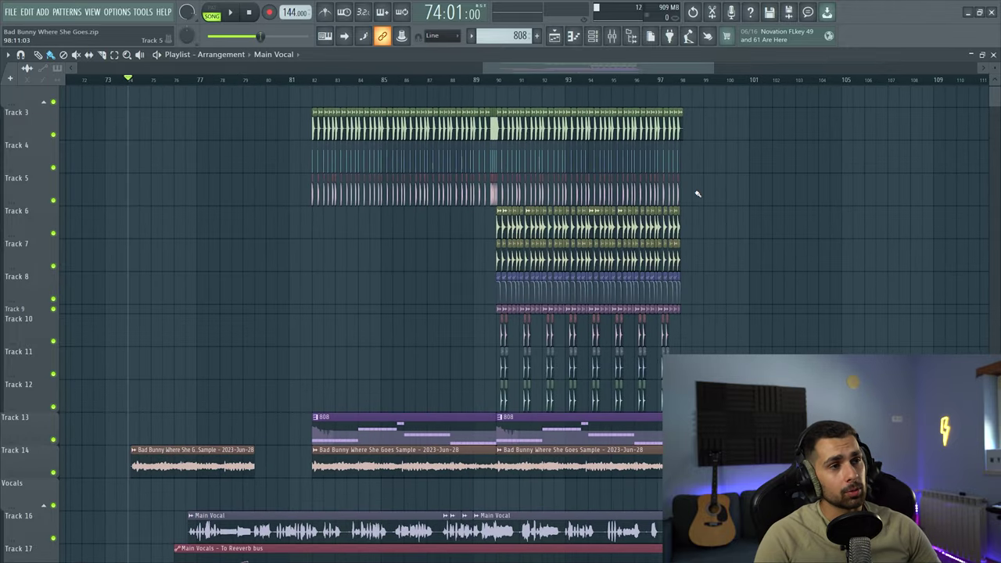
Solo Track 3, inspect the Nasty Kick sample settings and play the kick from bar 82.
right_click(53, 134)
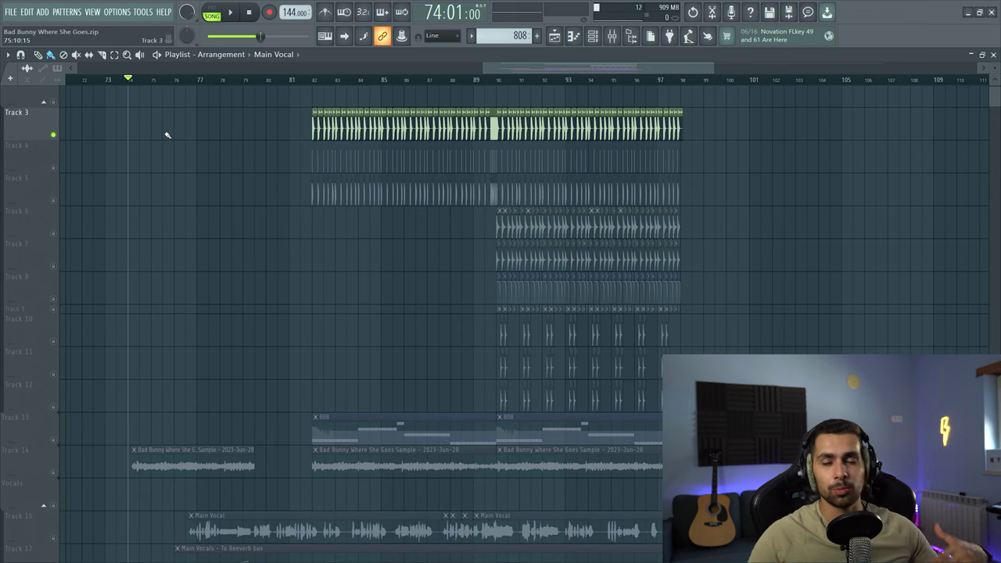
double_click(313, 127)
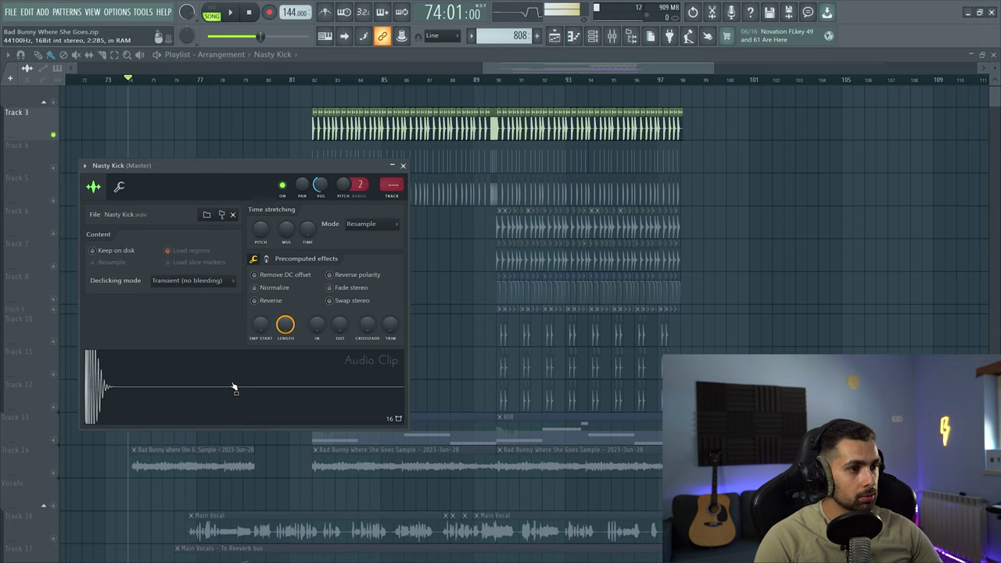
click(403, 165)
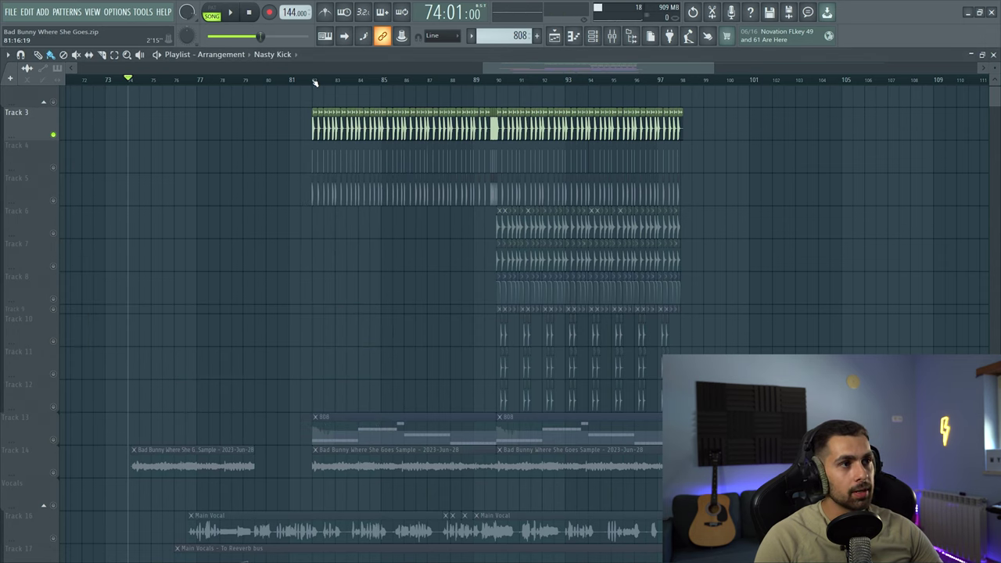
key(space)
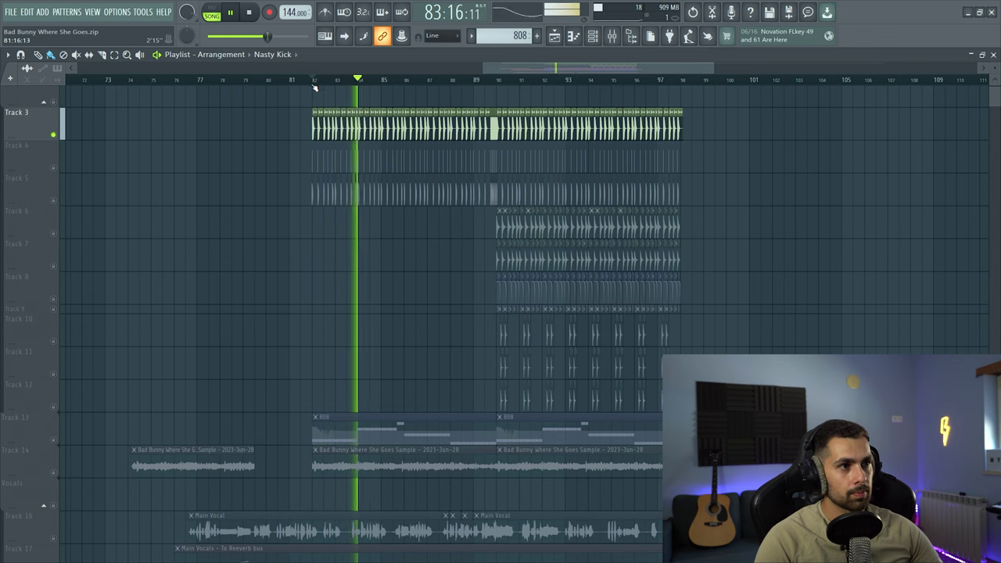
key(space)
scroll(330, 156, up, 3)
scroll(330, 156, up, 1)
Inspect the Grief Kick sample settings and audition the soloed kick.
double_click(332, 159)
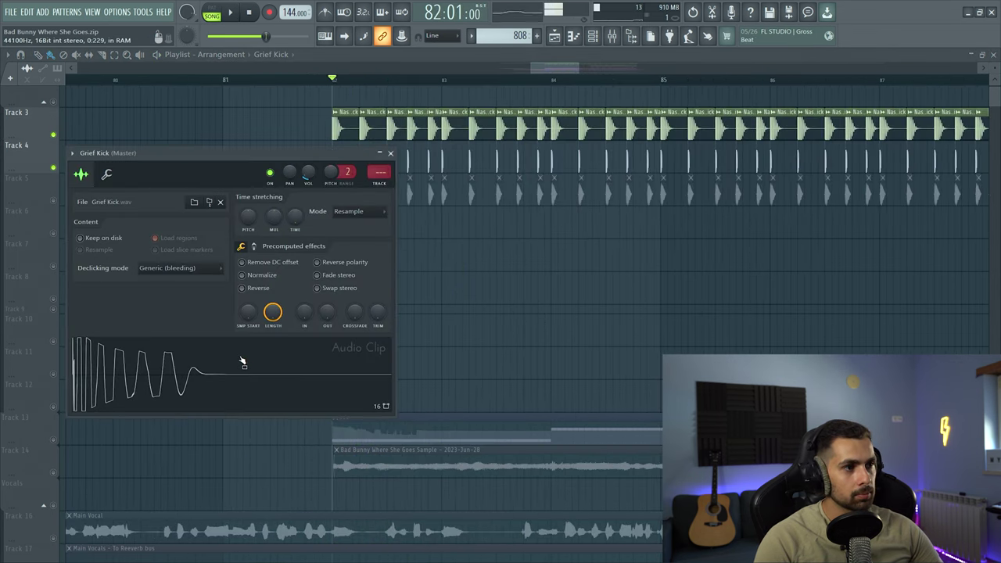
click(390, 152)
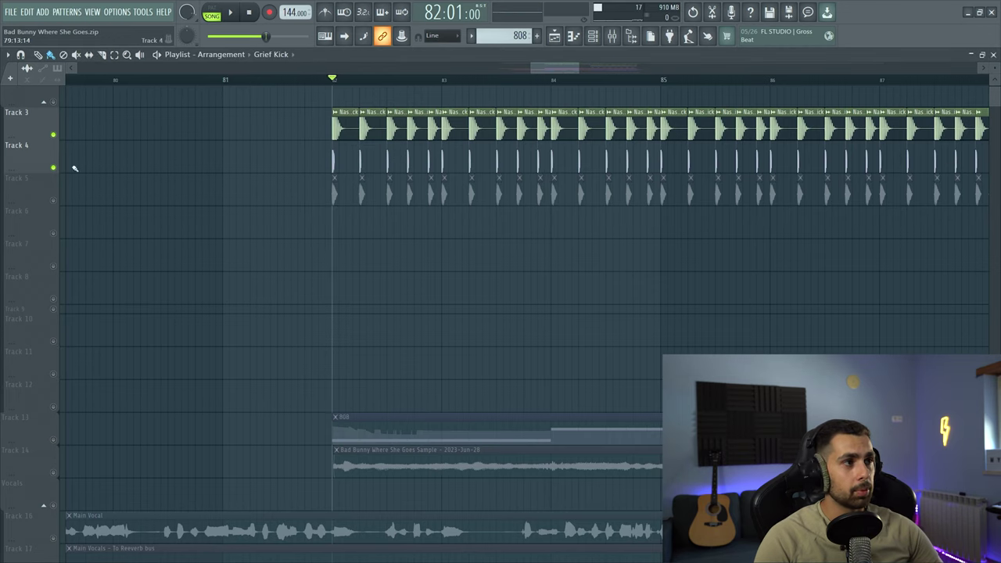
key(space)
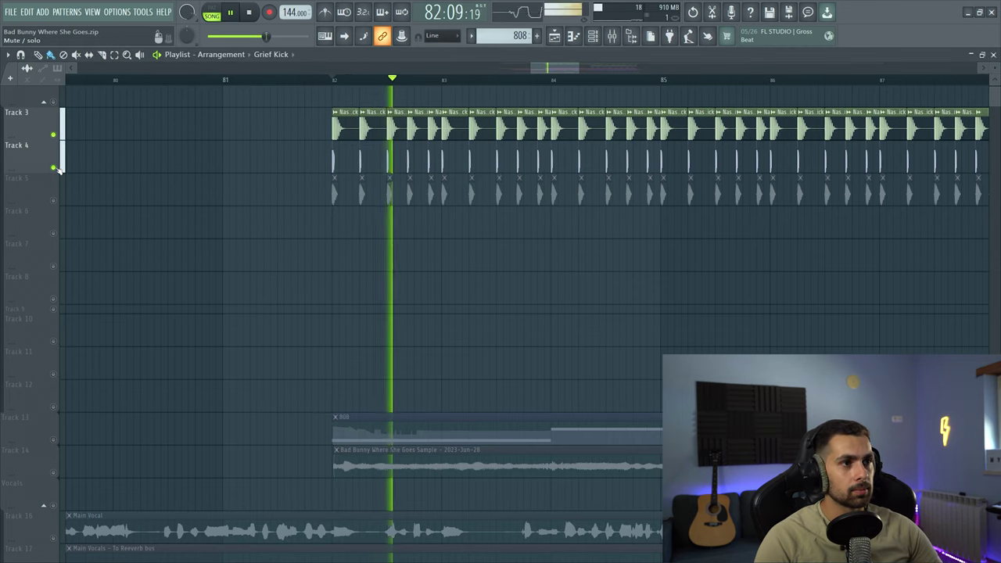
Solo Track 4 for the Grief Kick, then add Track 3 back while playing.
right_click(53, 167)
key(space)
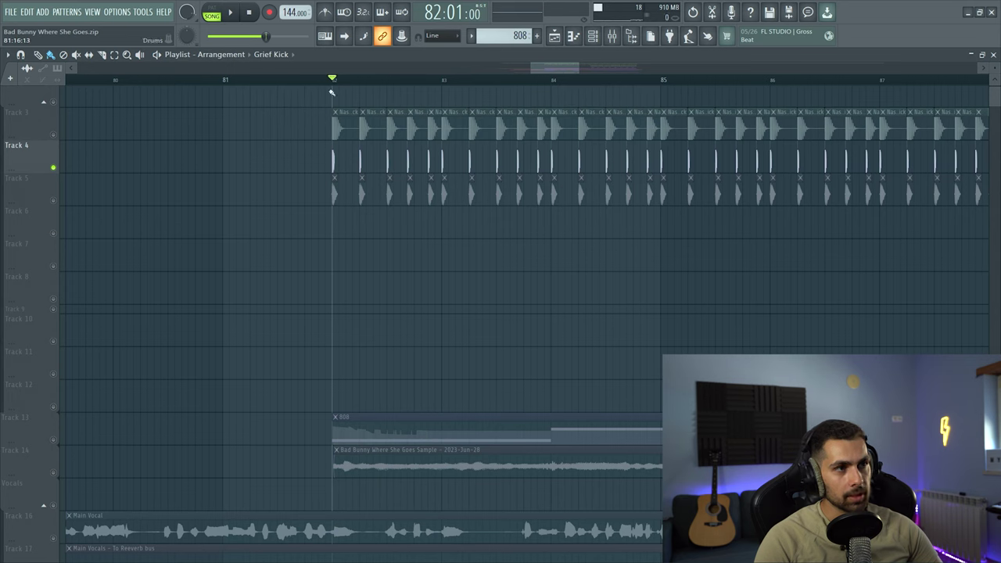
key(space)
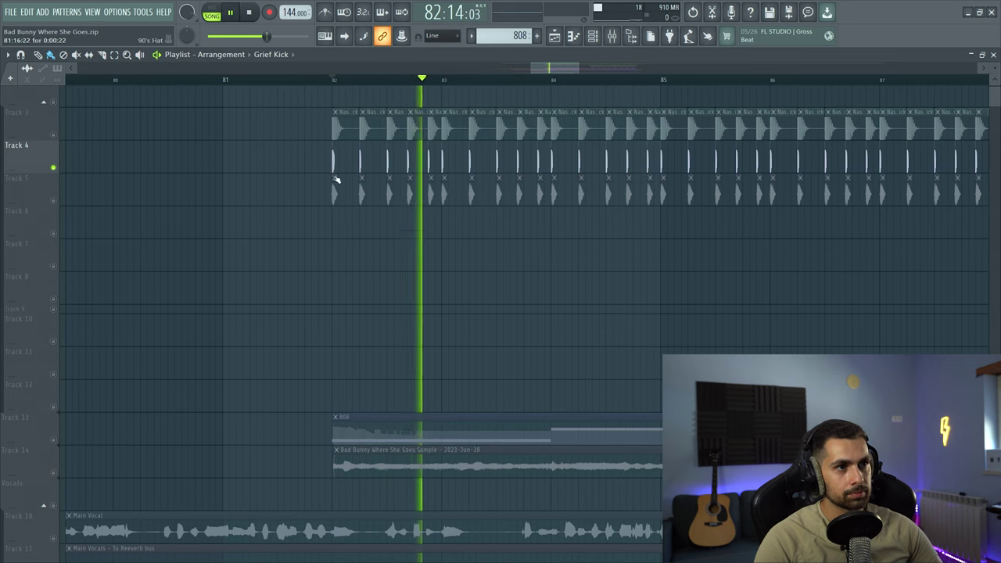
key(space)
click(53, 135)
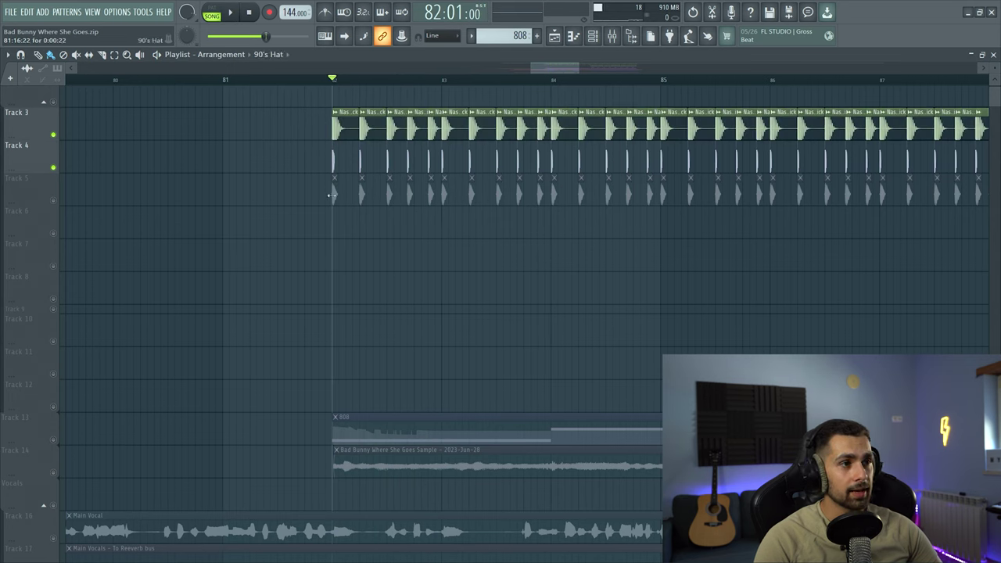
Inspect the 90's Hat sample settings and audition from bar 82.
double_click(332, 195)
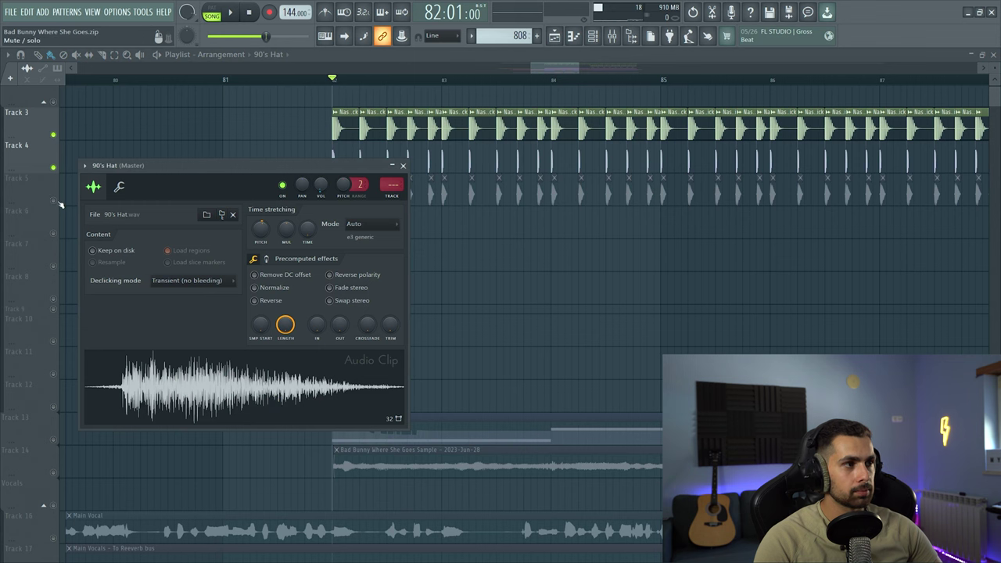
key(Escape)
key(space)
scroll(127, 226, down, 2)
scroll(126, 228, down, 2)
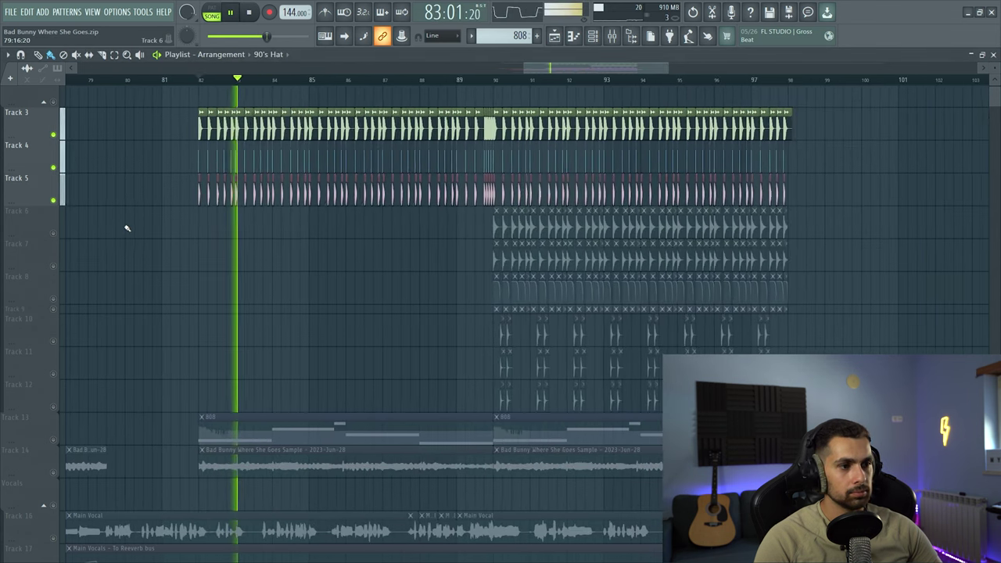
key(space)
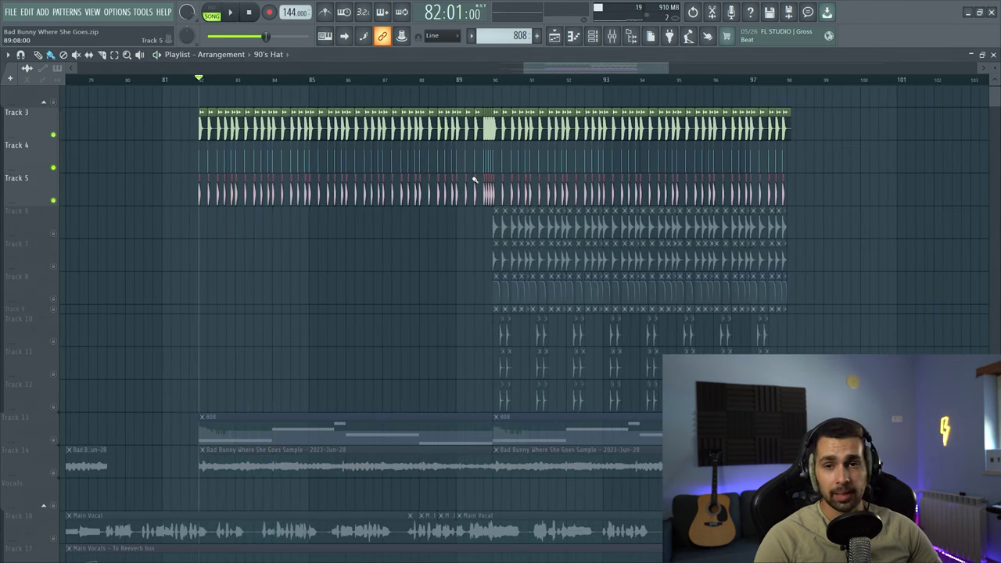
Unmute drum tracks 6–12 and play the full drum section from bar 89.
click(485, 78)
scroll(486, 79, up, 2)
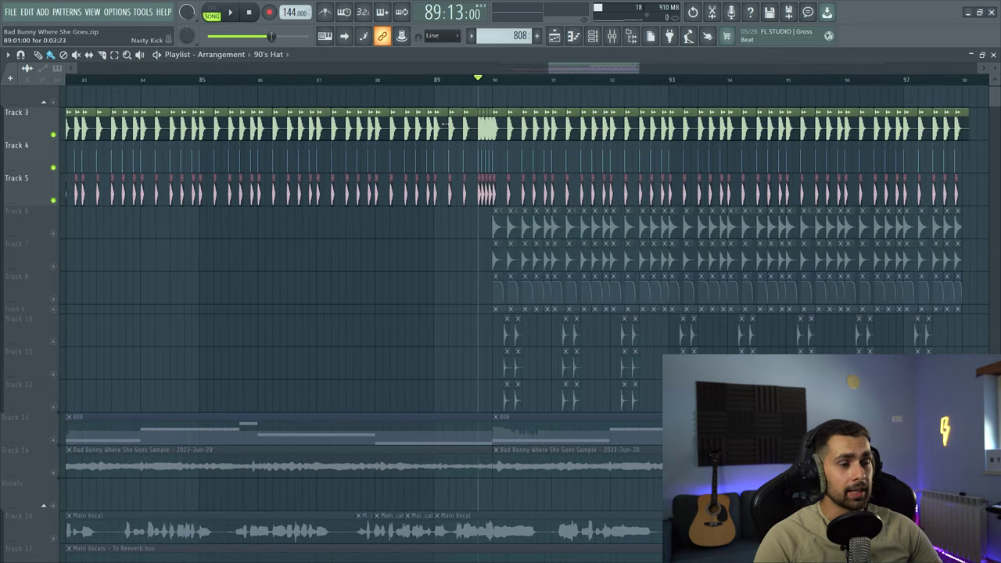
click(55, 236)
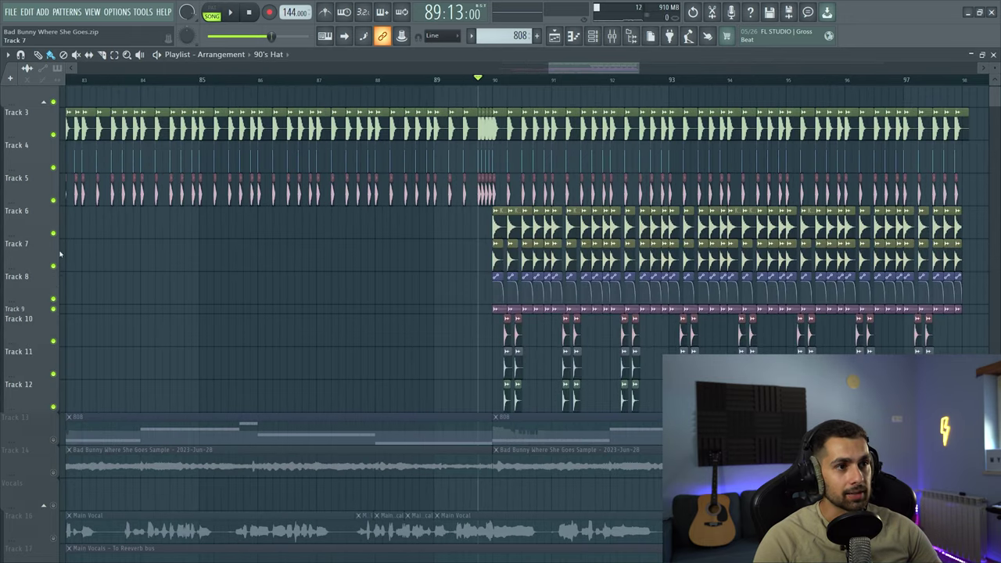
key(space)
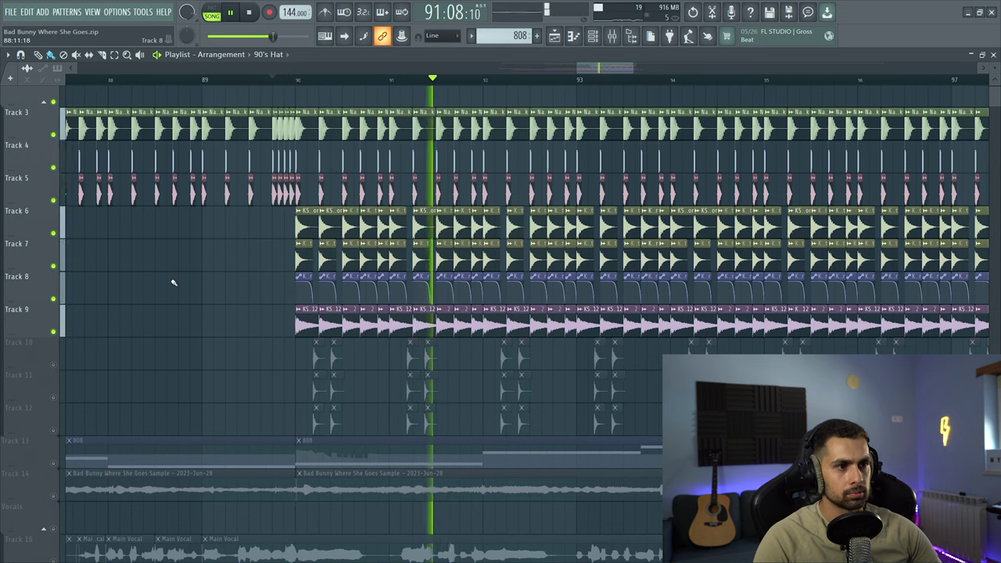
key(space)
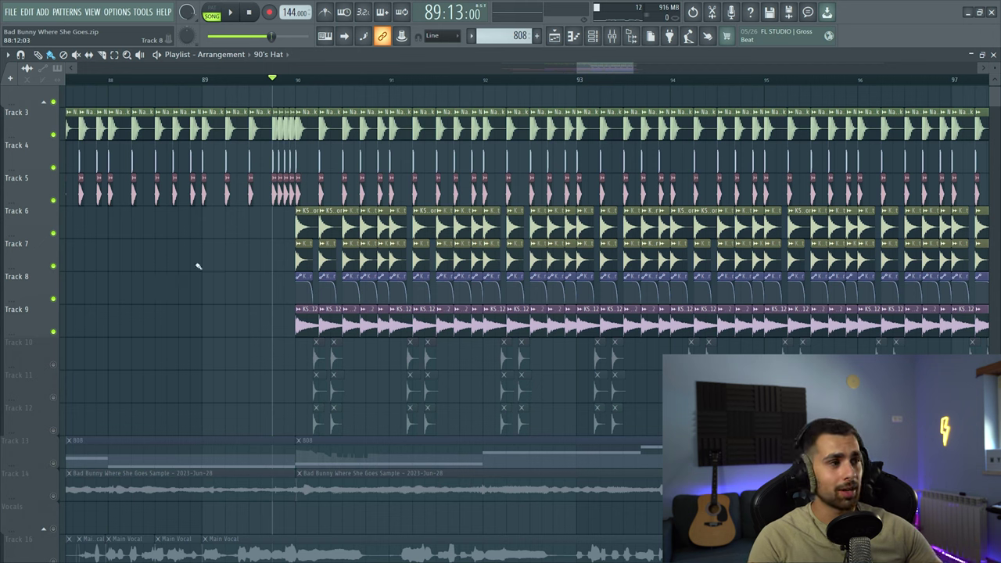
Unmute Tracks 10 and 11, then audition Track 10 soloed from bar 89.
click(53, 364)
click(53, 398)
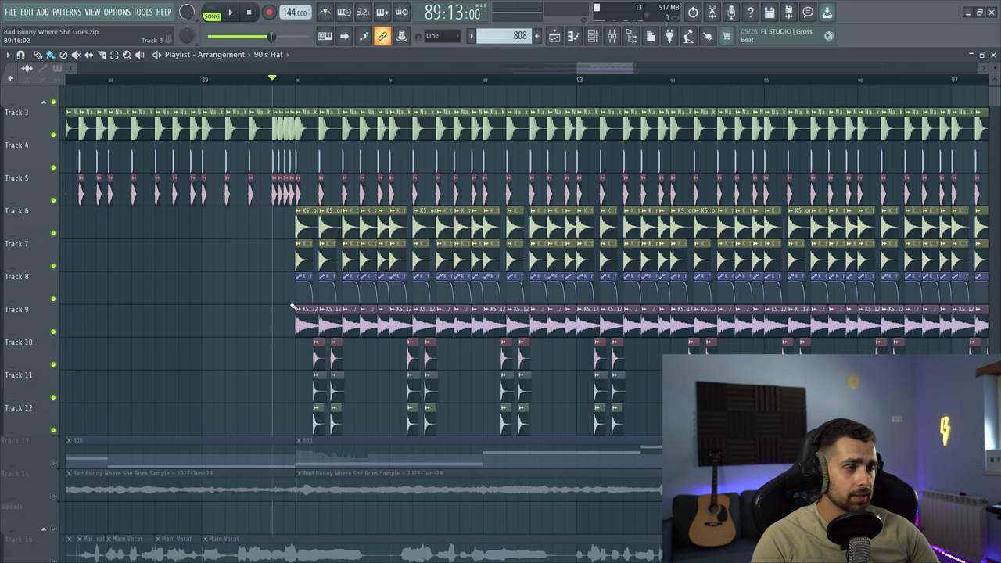
key(space)
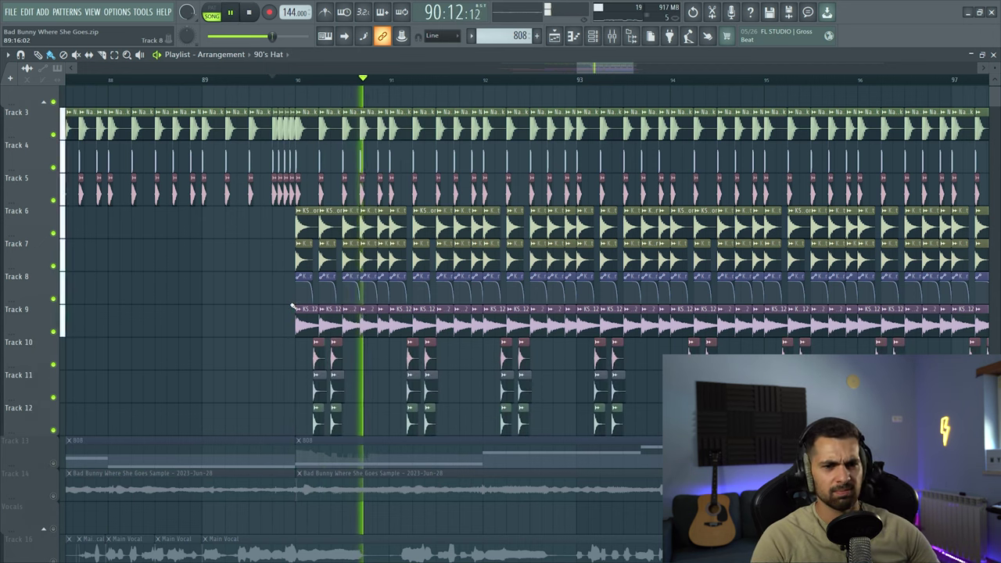
ctrl+click(53, 364)
key(space)
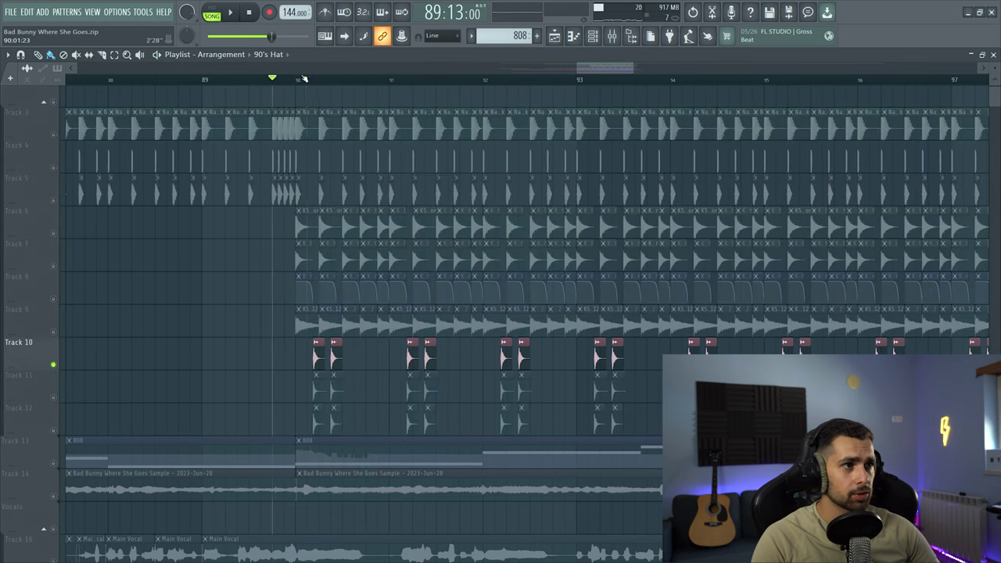
Add Tracks 11 and 12 back, restore all tracks, and play the drums from bar 90.
click(53, 397)
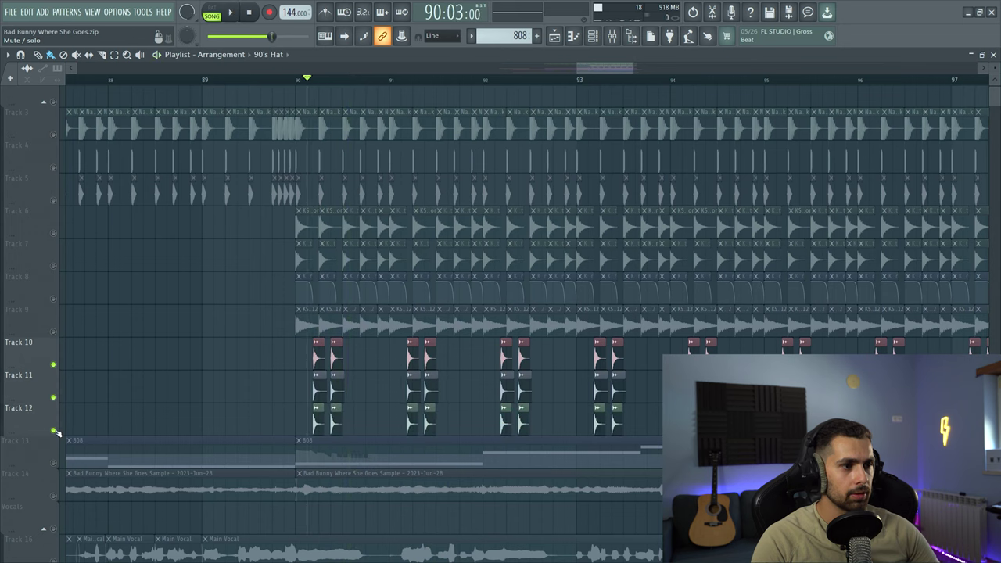
click(53, 430)
key(space)
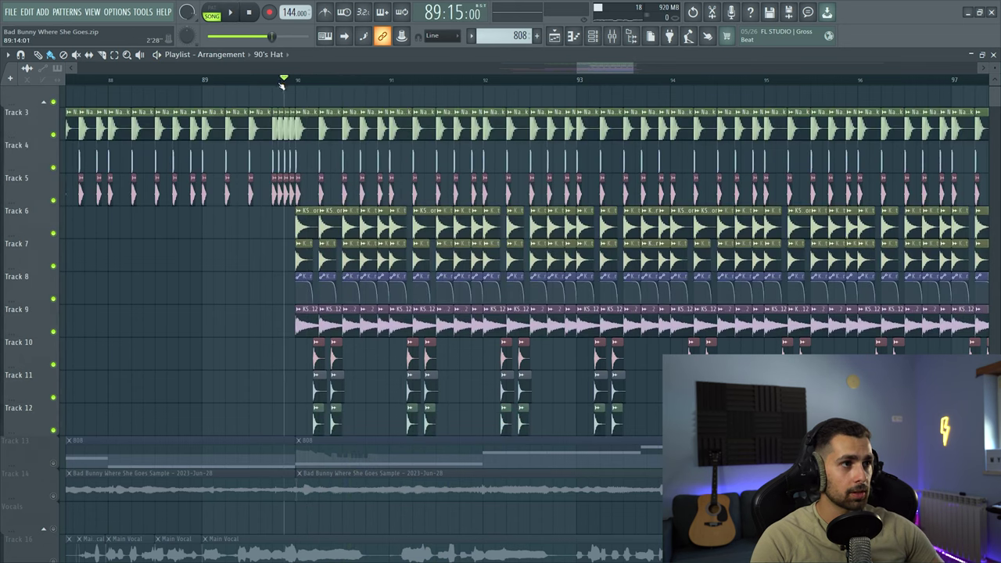
key(space)
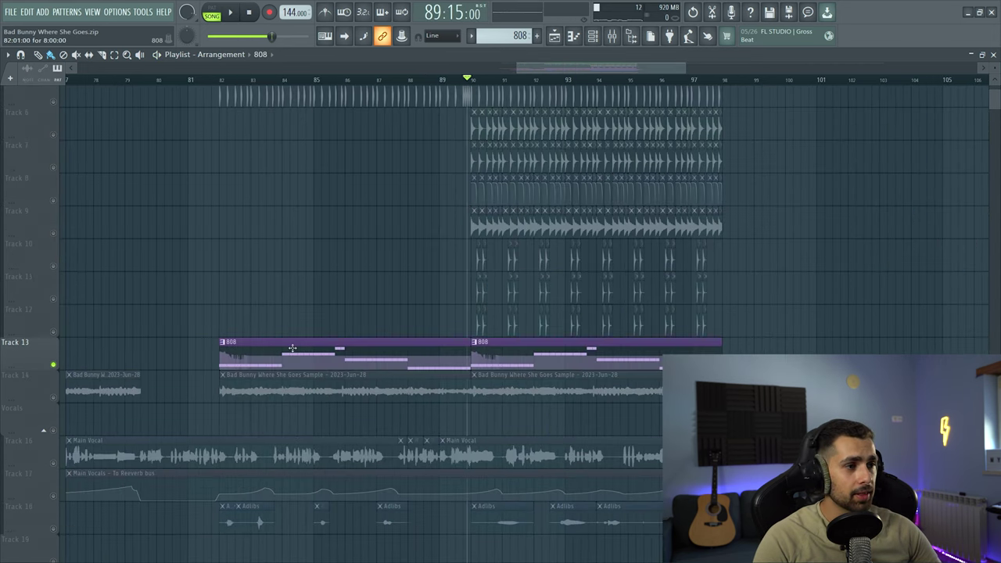
Audition the Clean 808 pattern on its own in pattern mode.
click(198, 11)
key(F7)
key(space)
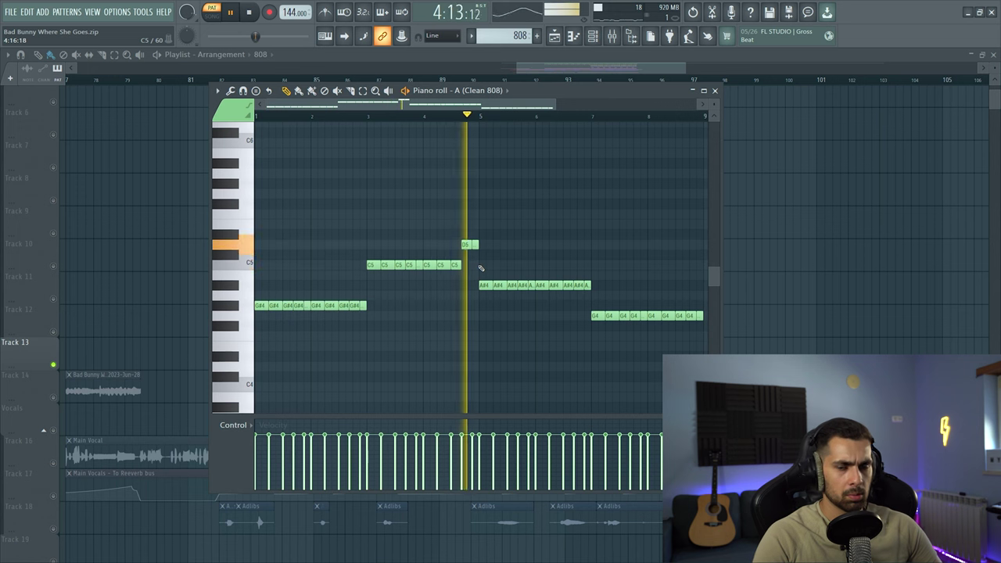
key(space)
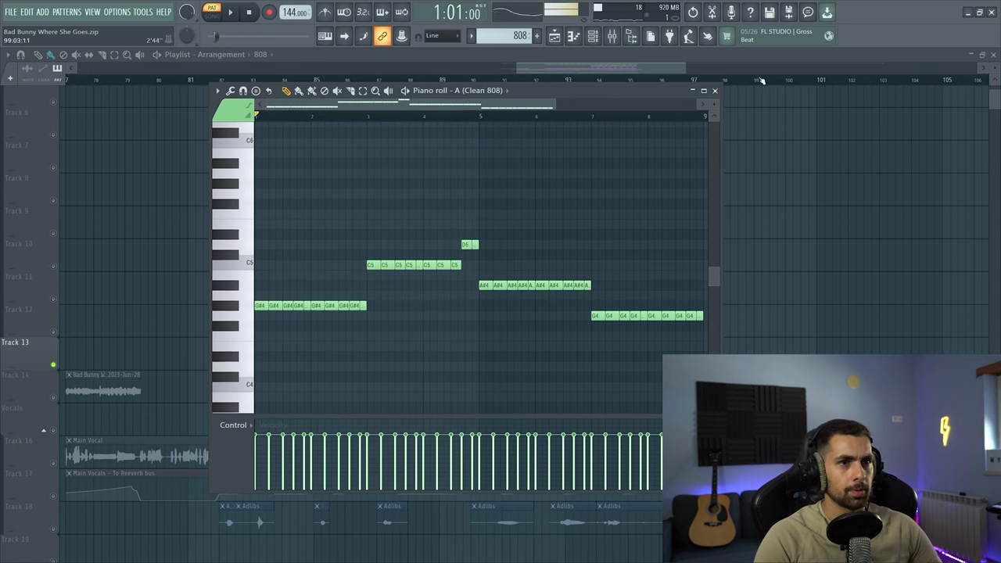
Close the 808 editor, unmute drum tracks 5–12, and play the song from bar 82.
click(715, 91)
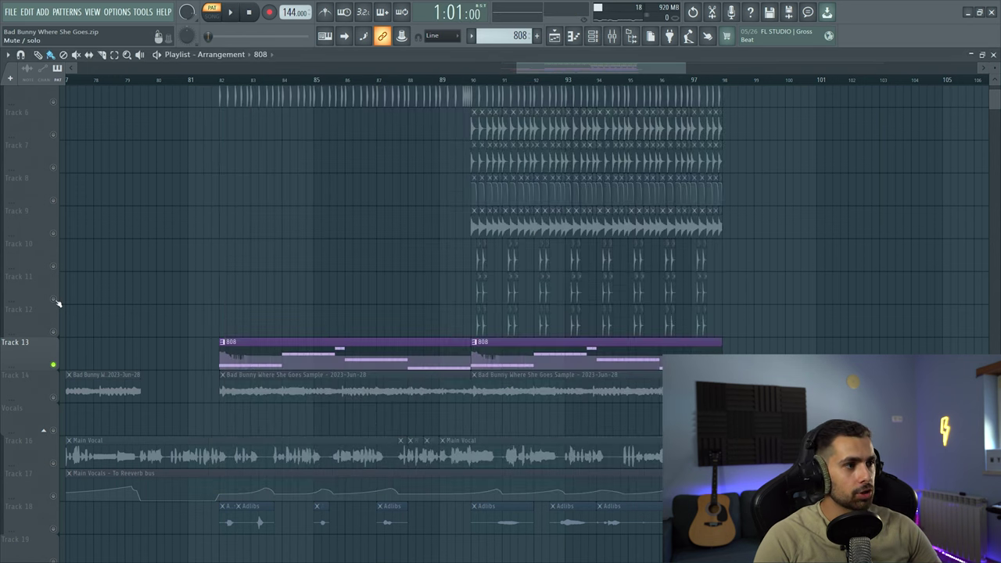
drag(57, 303, 53, 102)
click(223, 81)
key(space)
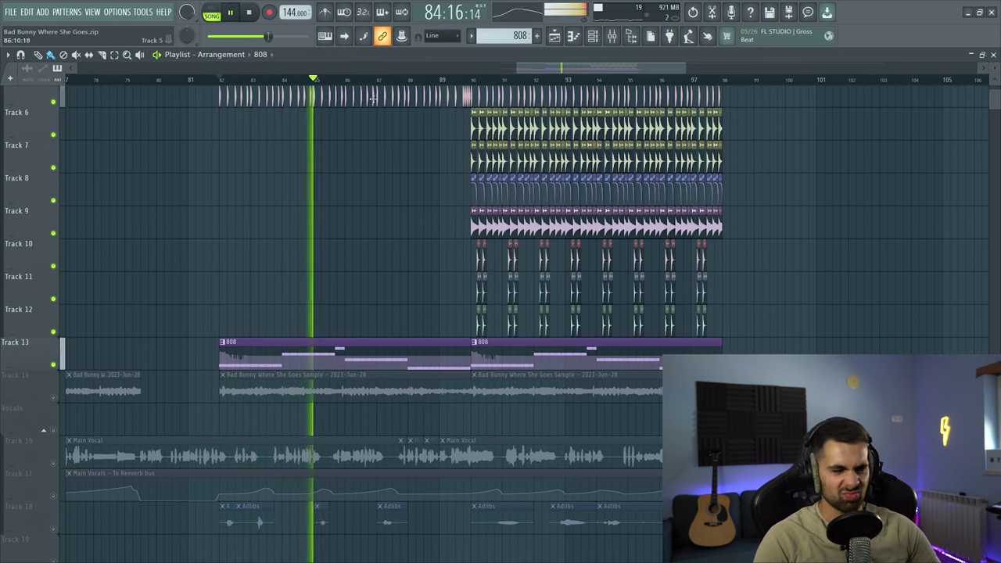
key(space)
key(space)
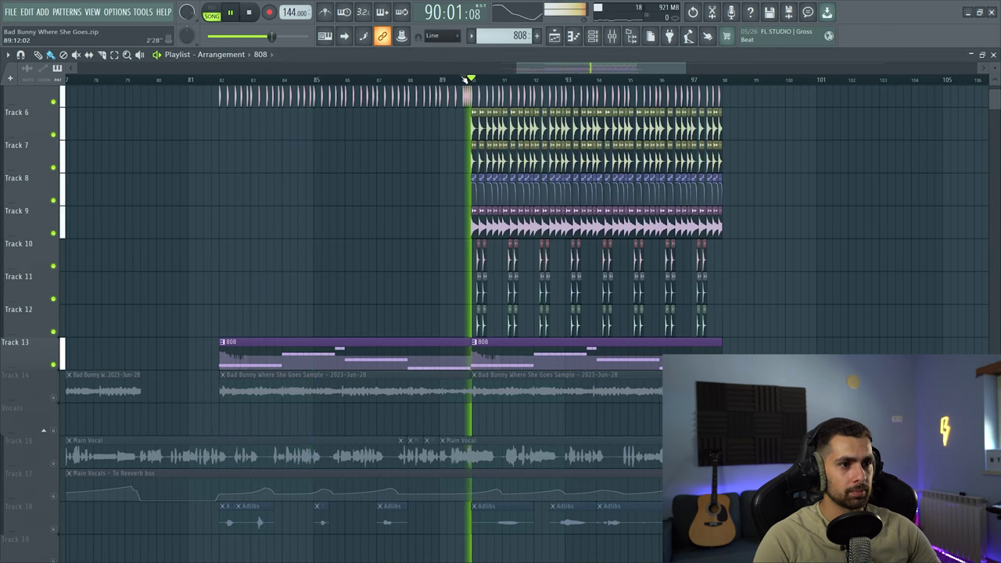
scroll(535, 296, up, 1)
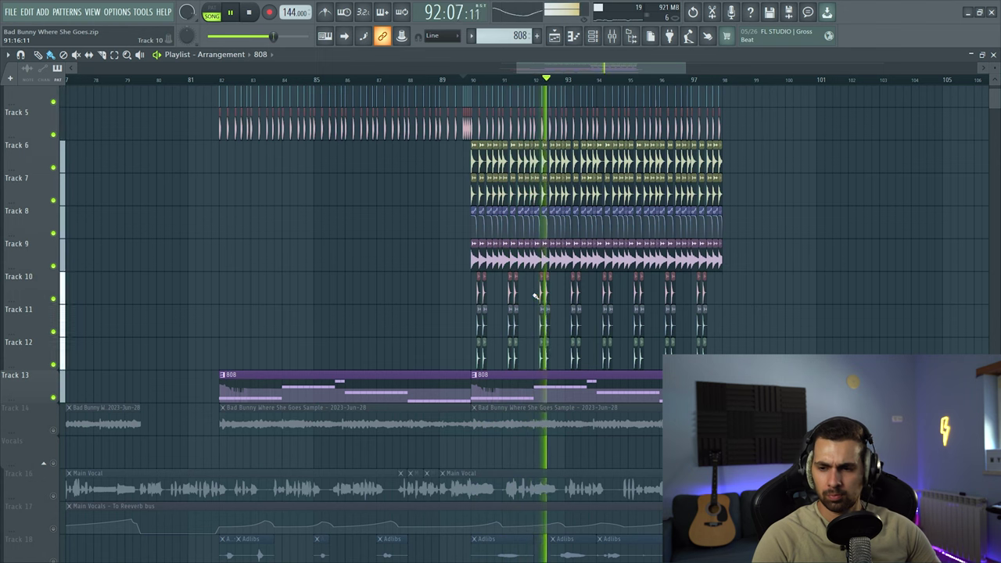
key(space)
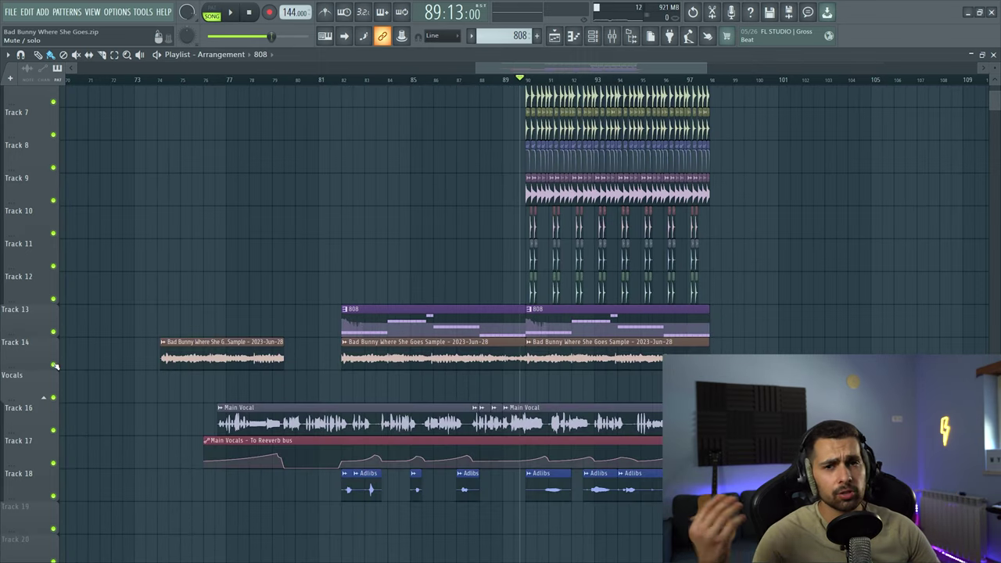
Solo the Bad Bunny sample on Track 14 and play it from near bar 74.
ctrl+click(53, 364)
right_click(161, 80)
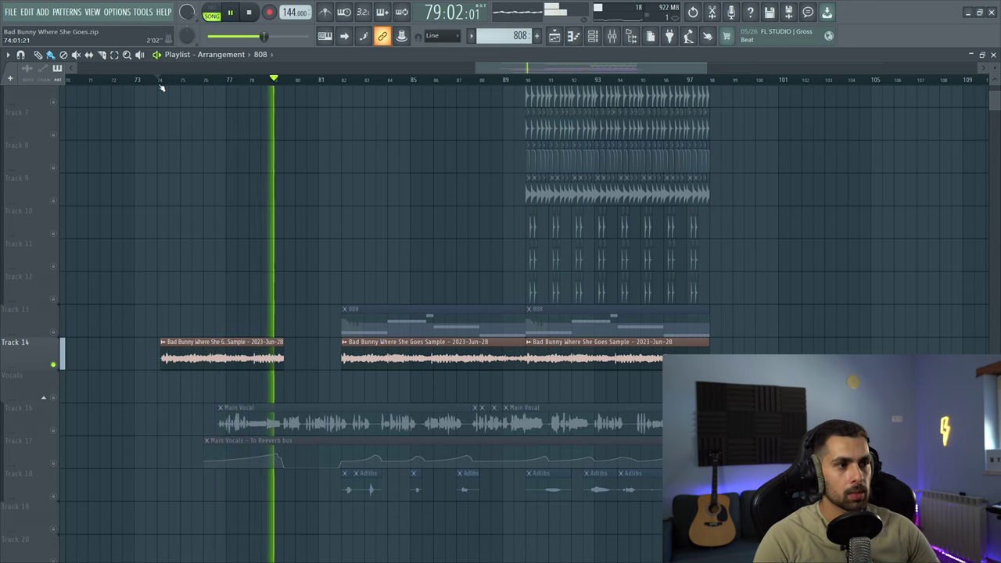
key(space)
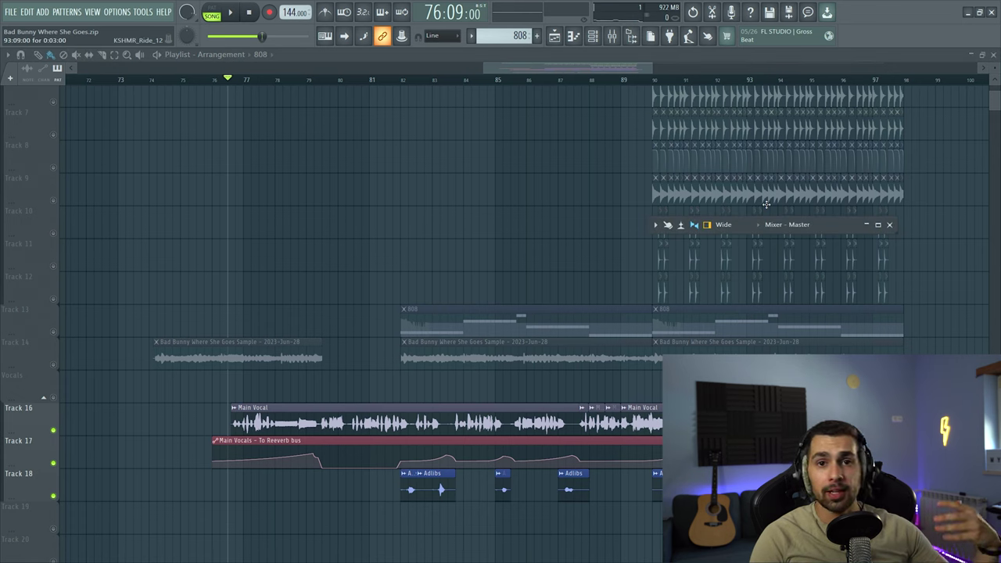
Play the song from bar 77 with the master mixer strip closed.
key(space)
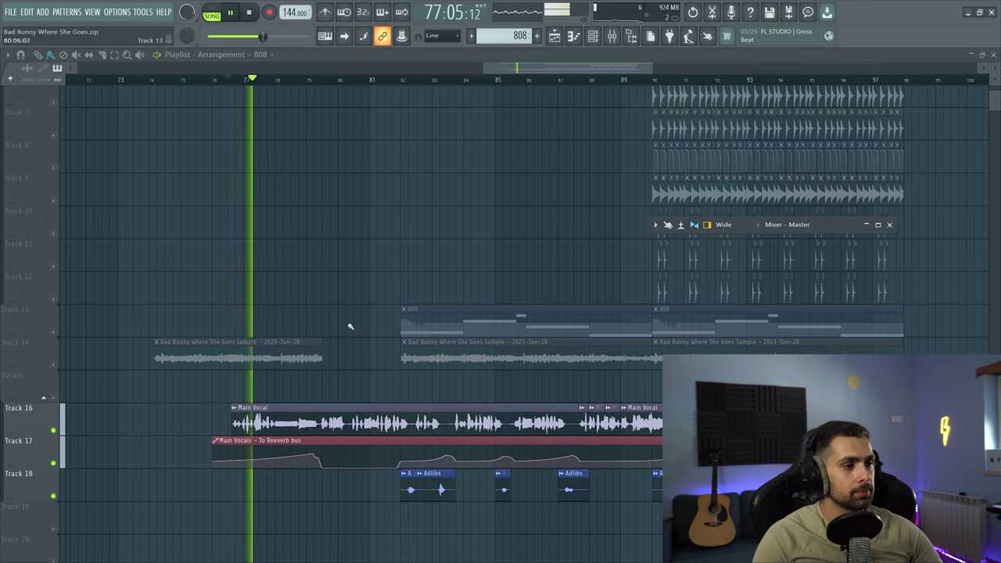
click(612, 36)
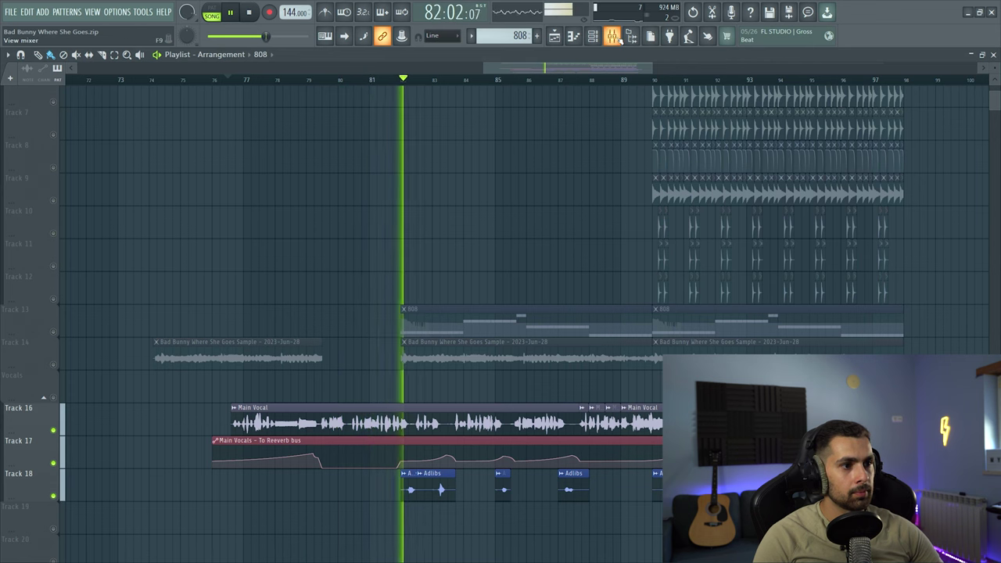
key(space)
key(space)
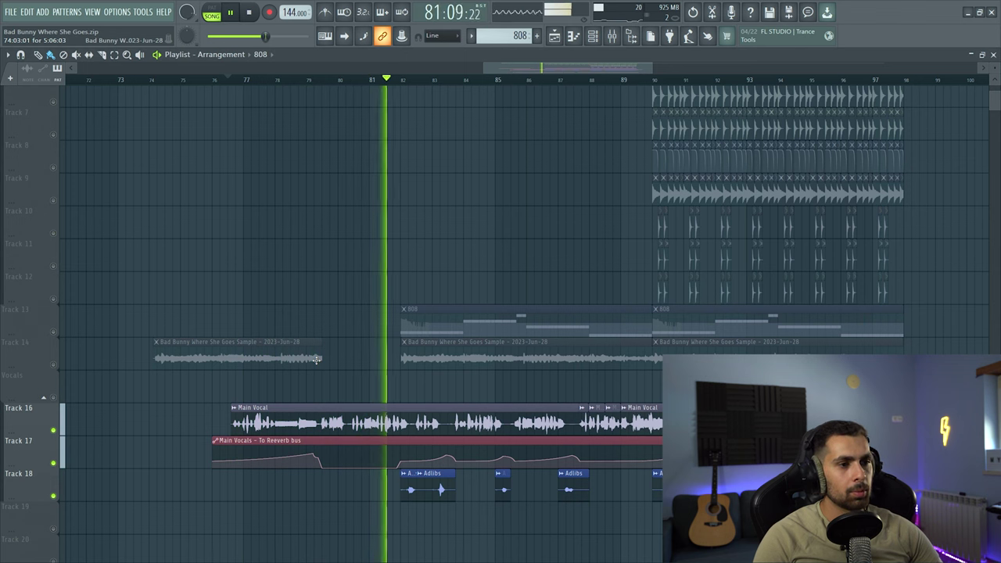
Solo the Main Vocal on Track 16 and unmute the reverb and Adlibs tracks 17–18.
key(space)
ctrl+click(53, 430)
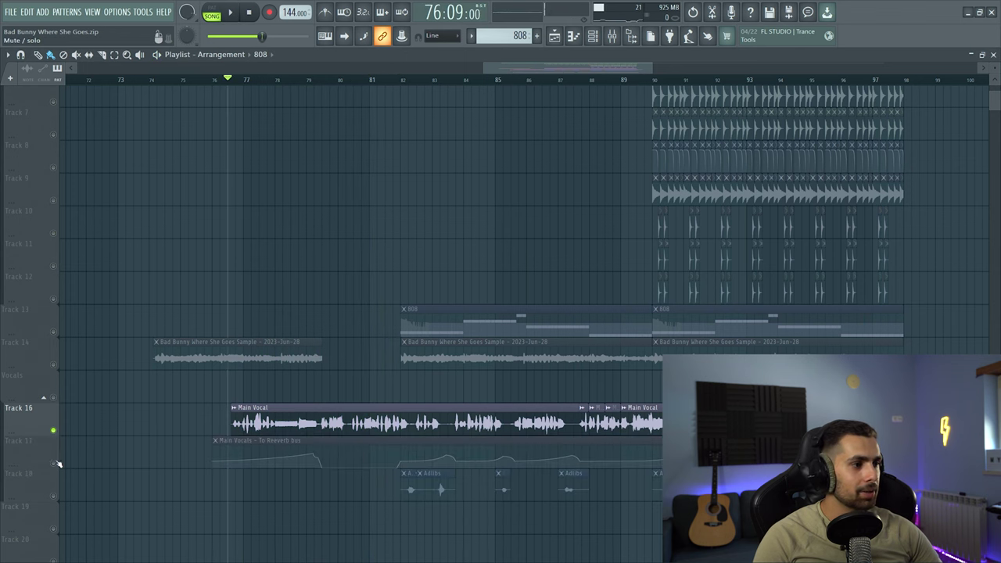
drag(57, 464, 53, 495)
click(613, 36)
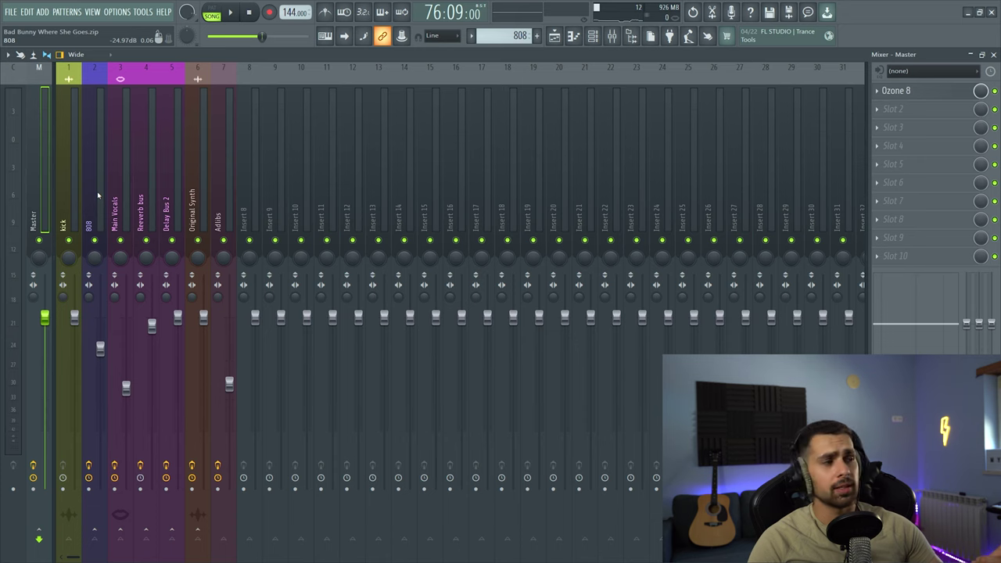
Show the Main Vocals effect chain, play from bar 80, and open its parametric EQ.
click(117, 185)
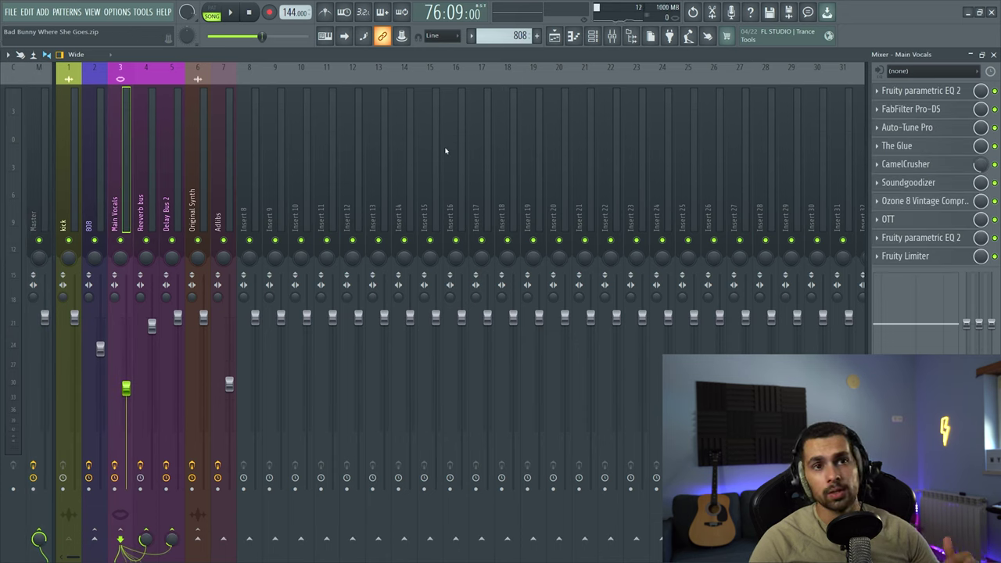
click(993, 54)
click(339, 79)
key(space)
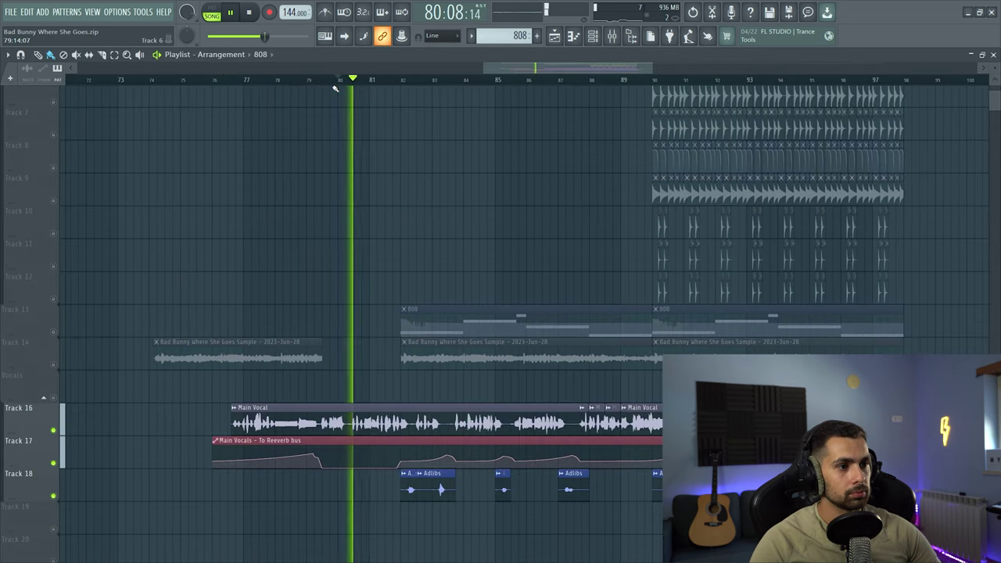
key(space)
click(611, 36)
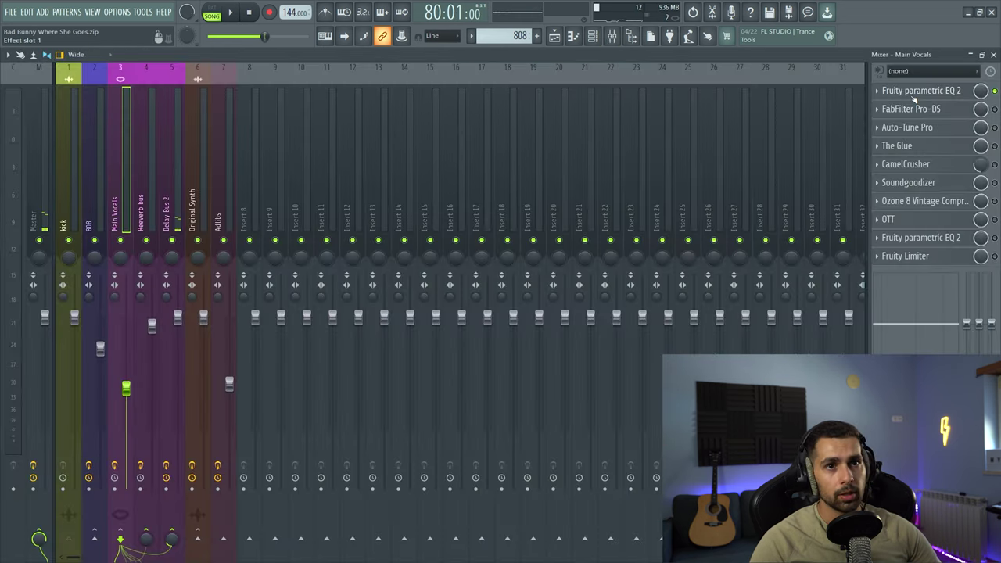
click(911, 90)
drag(150, 260, 277, 273)
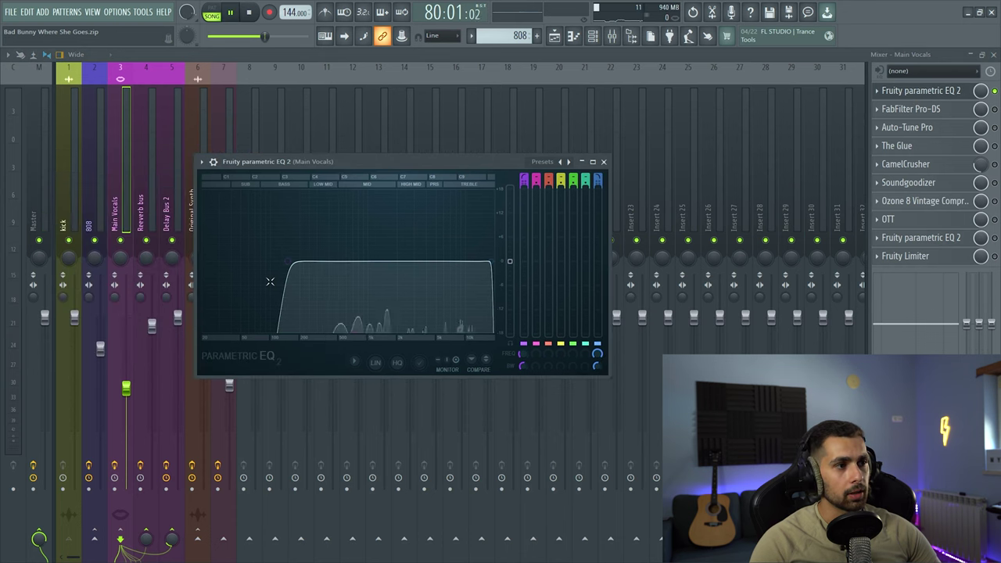
Audition the FabFilter Pro-DS de-esser on Main Vocals, then close it.
key(space)
click(911, 109)
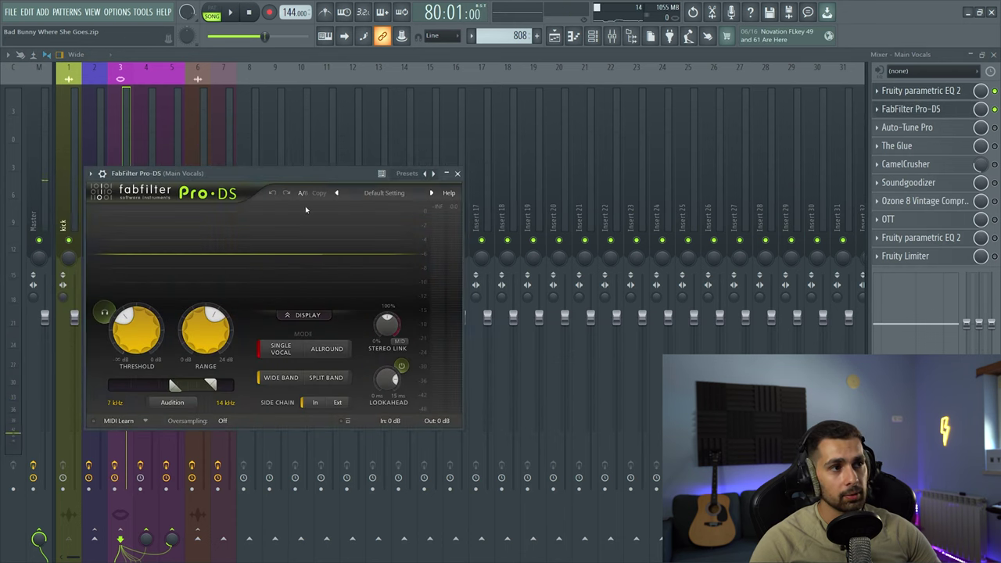
mouse_move(206, 330)
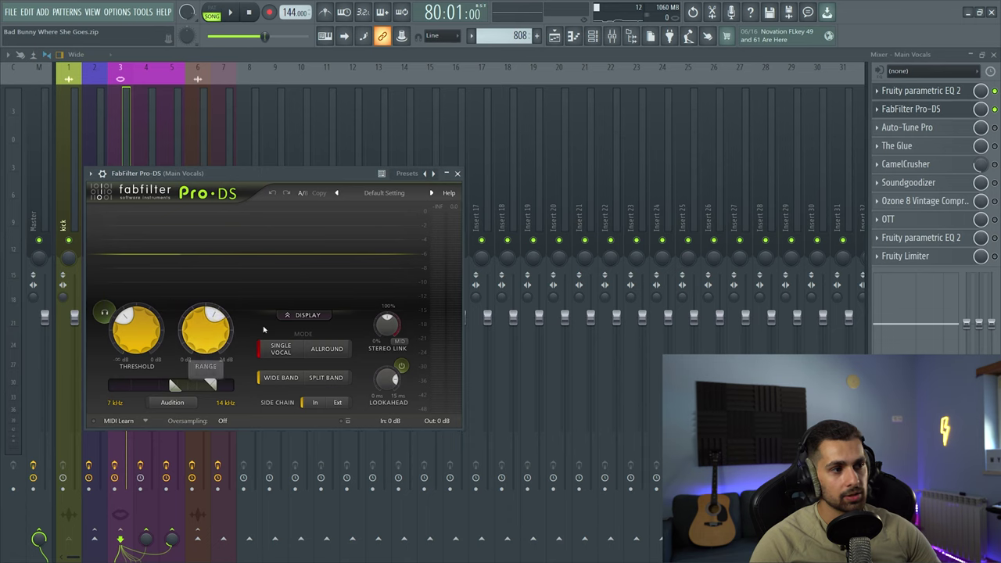
key(space)
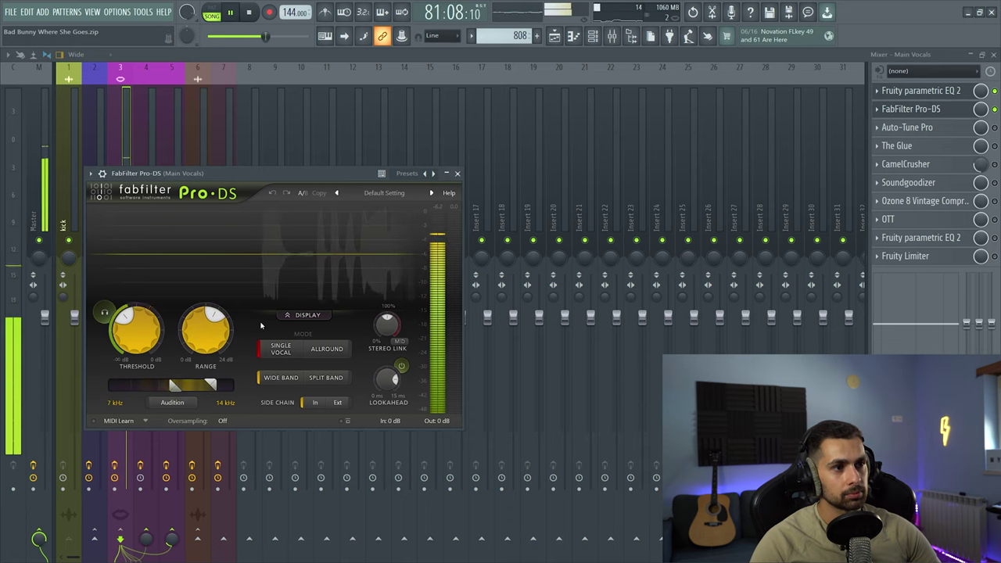
key(space)
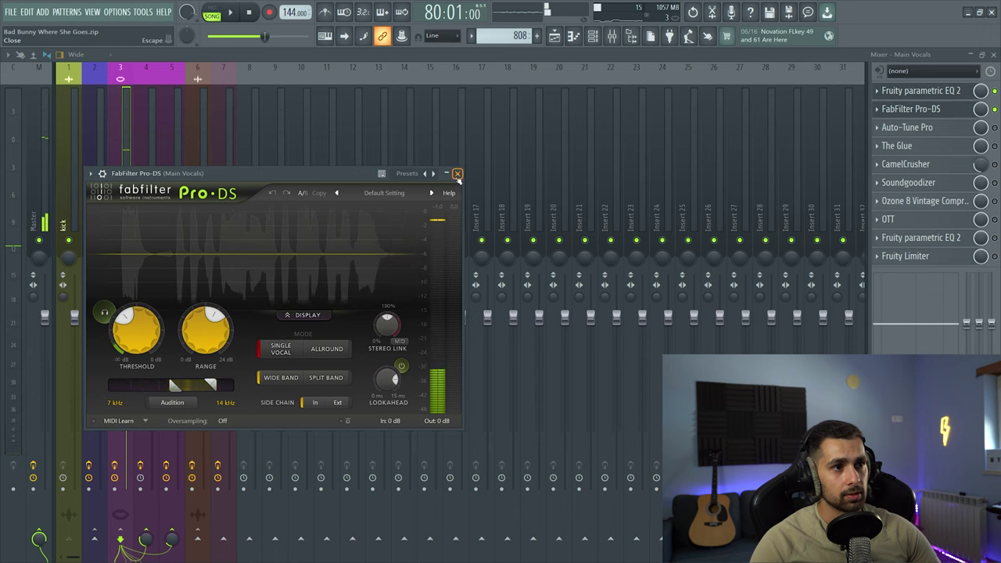
click(457, 172)
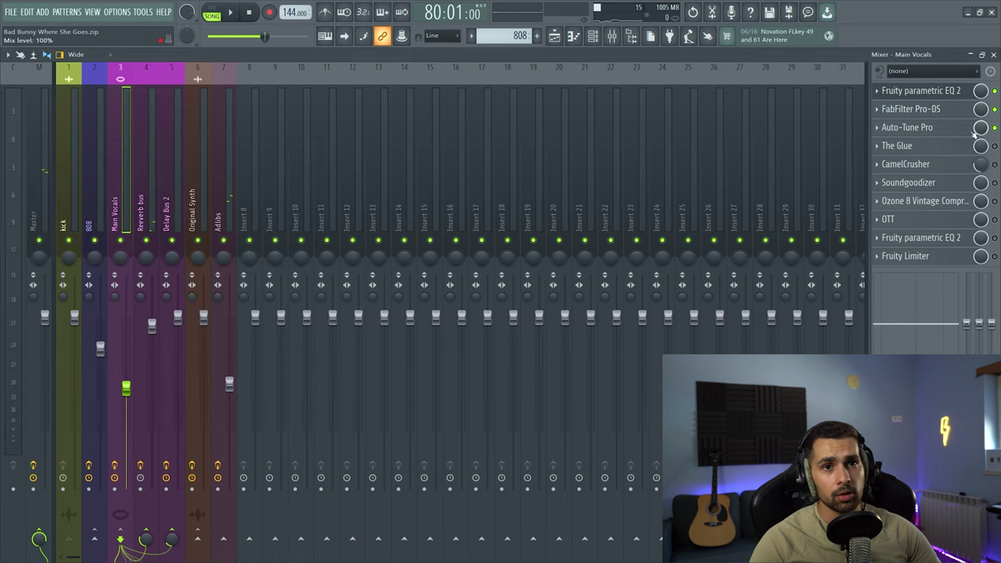
click(908, 127)
Raise Auto-Tune Pro's throat length to 119 during playback, then close the plugin.
mouse_move(338, 152)
mouse_down()
mouse_move(528, 192)
mouse_move(536, 170)
mouse_up()
key(space)
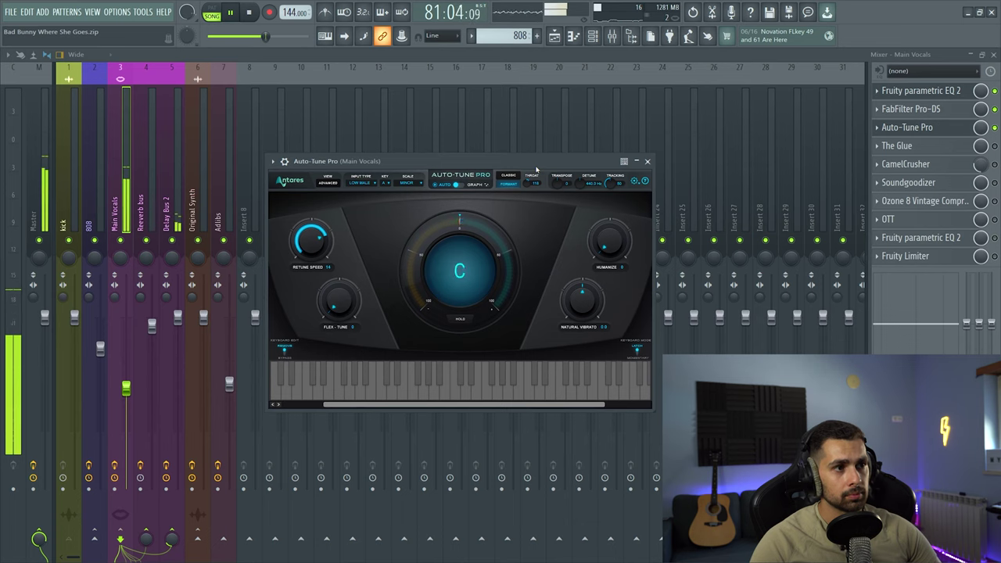
key(space)
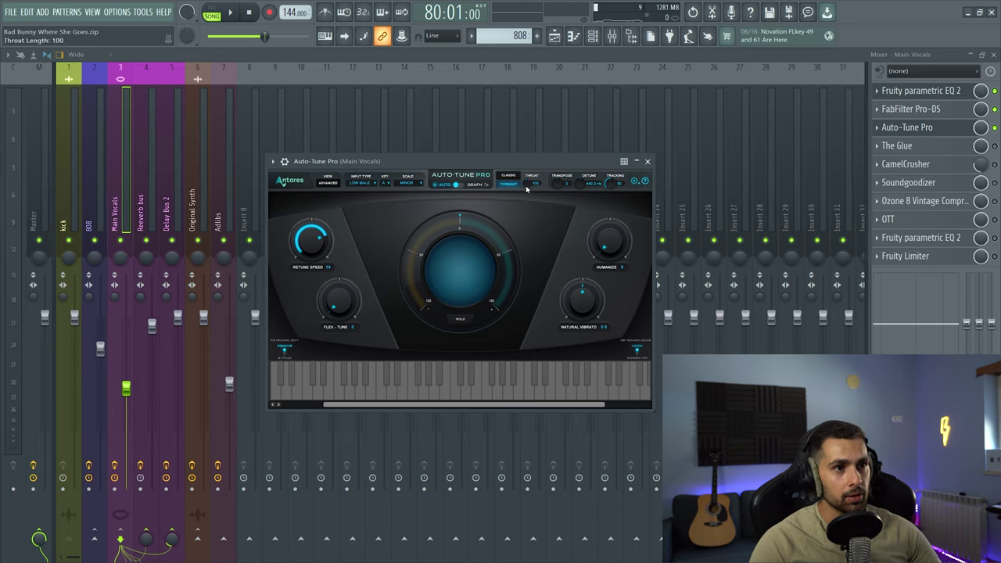
key(space)
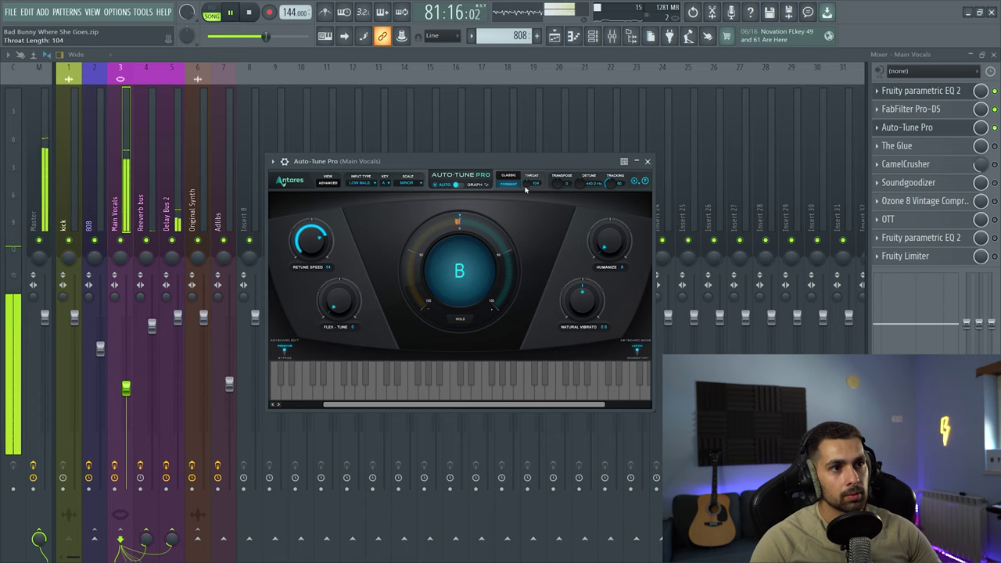
drag(527, 188, 529, 185)
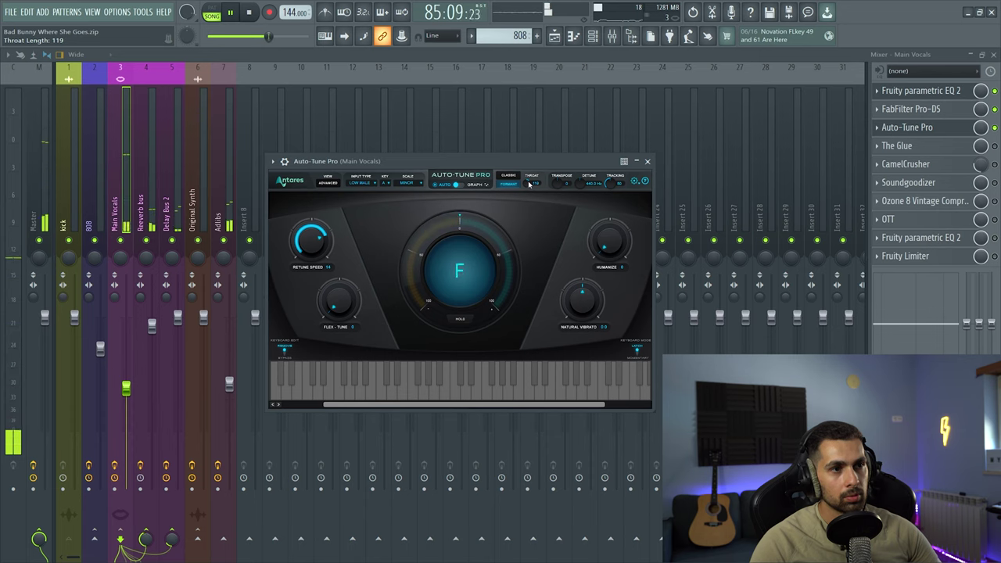
key(space)
click(646, 161)
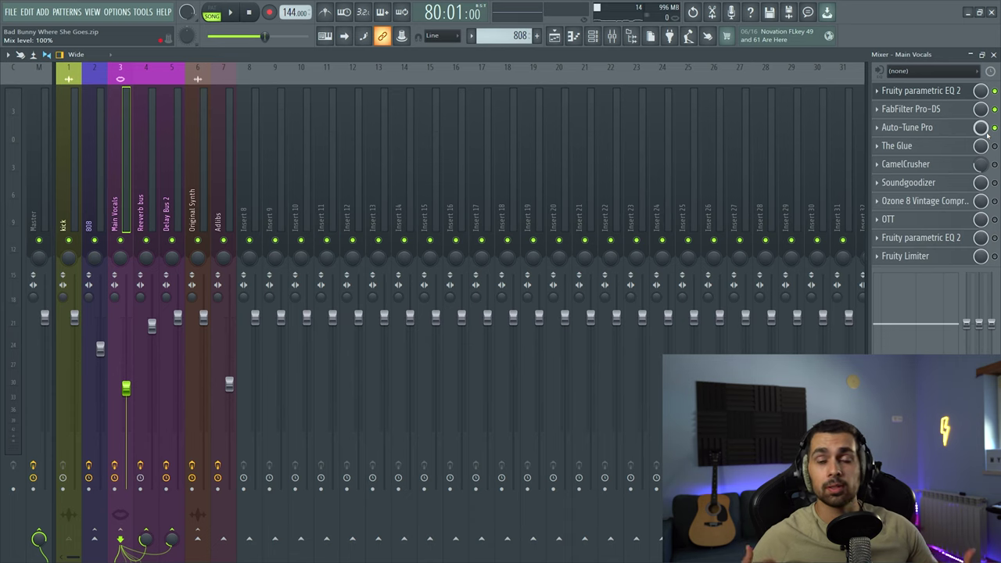
Open The Glue compressor on Main Vocals and audition it.
click(936, 146)
drag(229, 138, 249, 144)
key(space)
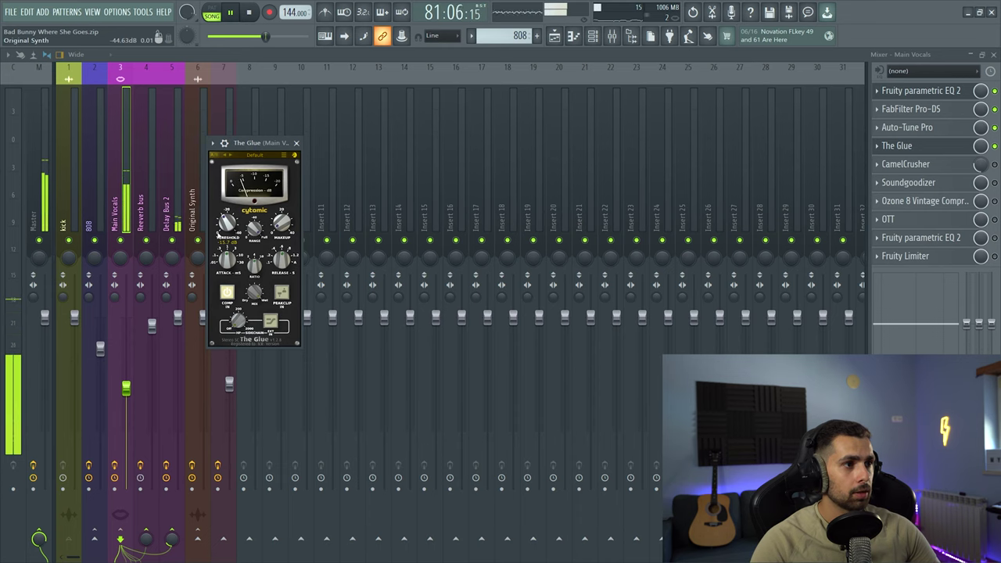
key(space)
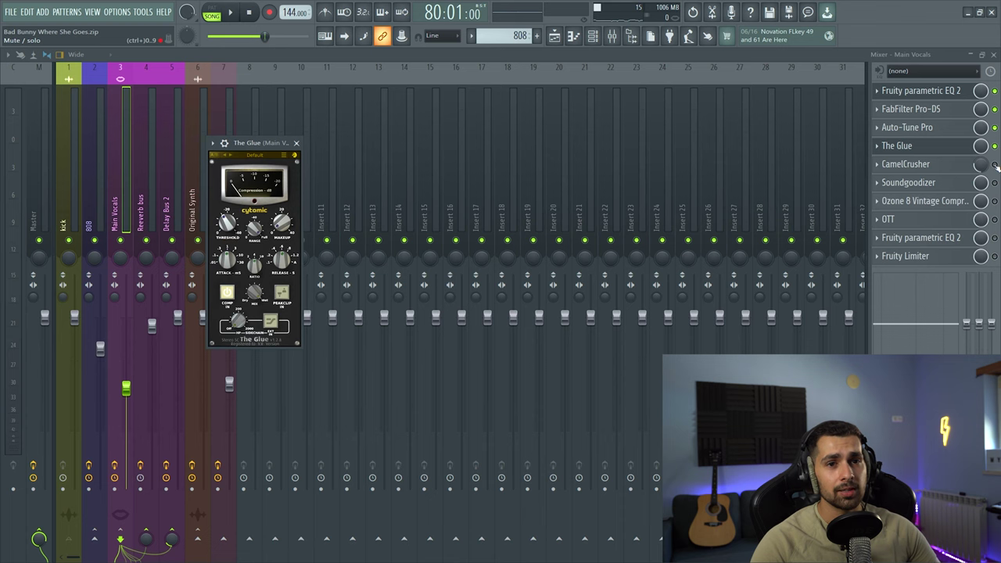
Open and reposition CamelCrusher on Main Vocals, then close it and play.
click(934, 164)
drag(45, 90, 485, 165)
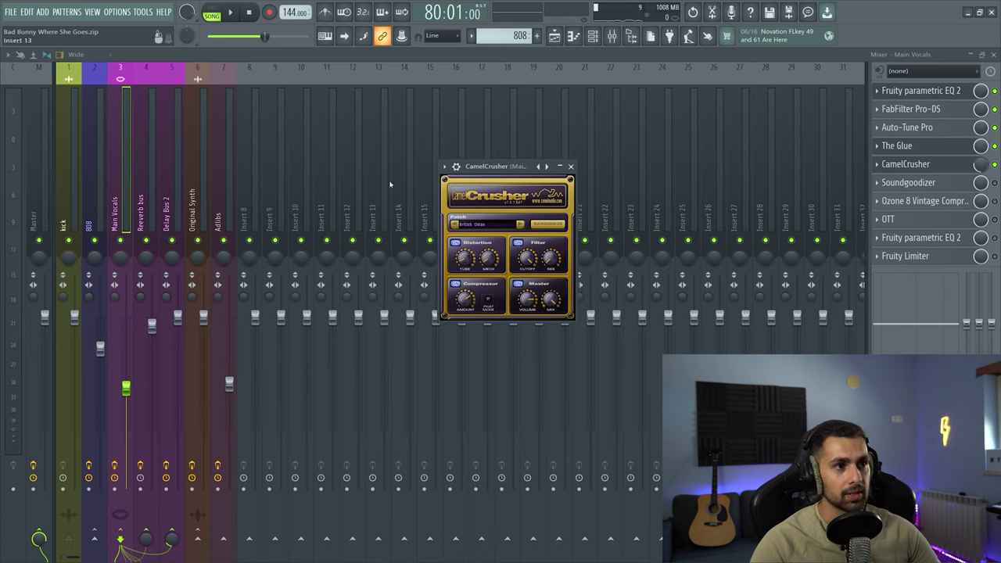
click(571, 166)
key(space)
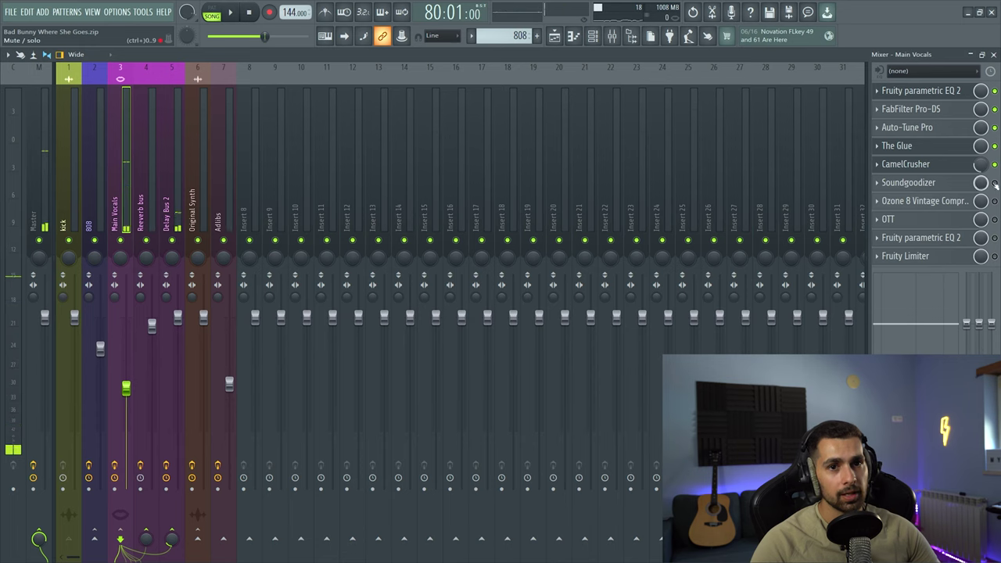
Audition Soundgoodizer on the Main Vocals, then close it and stop.
click(907, 182)
key(space)
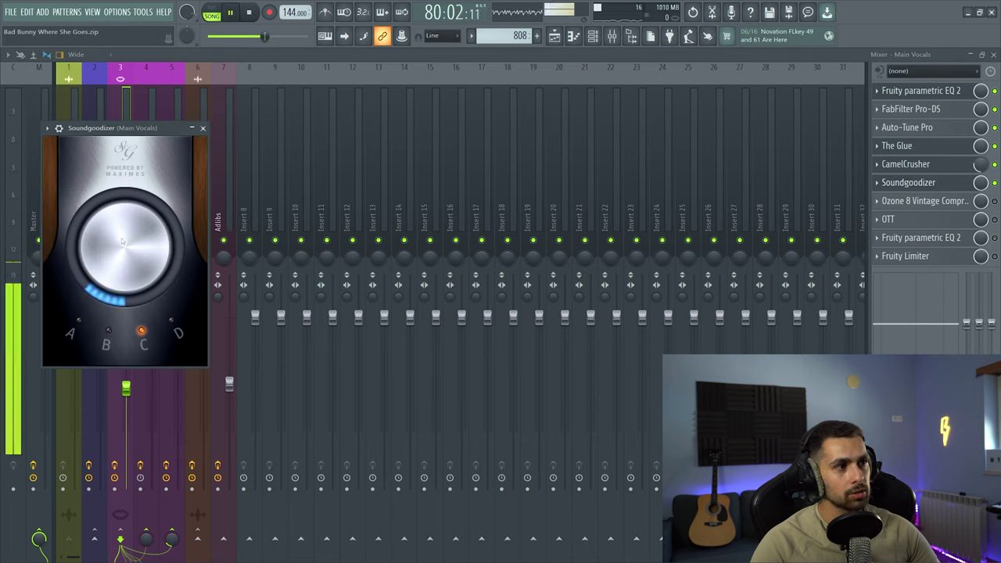
click(204, 129)
key(space)
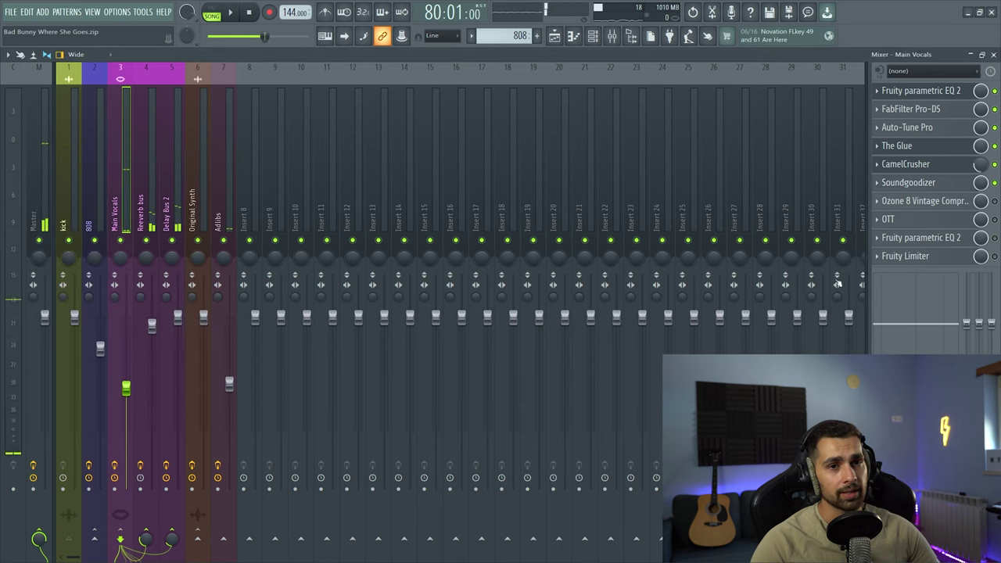
click(936, 201)
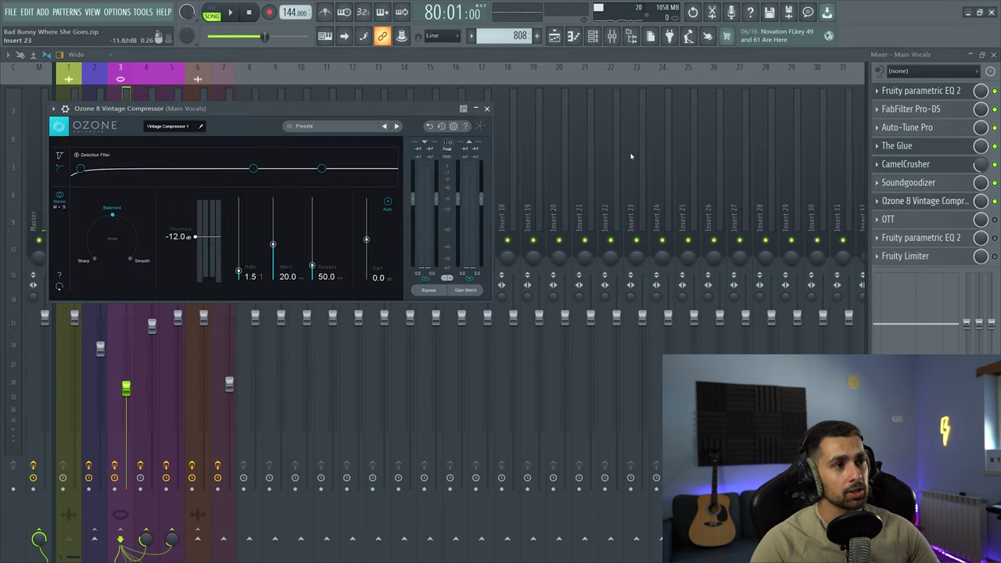
Close the Ozone 8 compressor and check the OTT effect on Main Vocals.
click(902, 223)
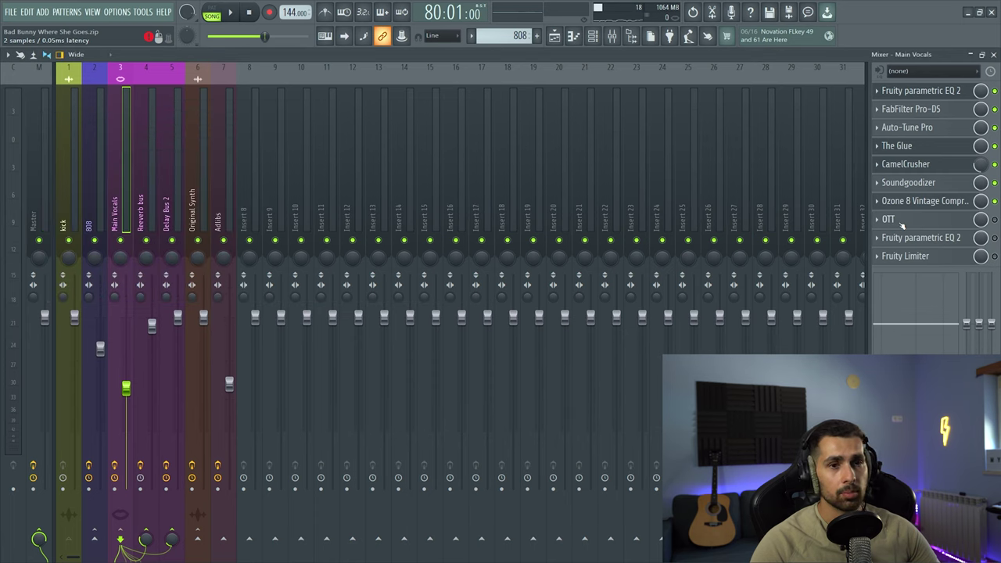
click(902, 222)
click(935, 220)
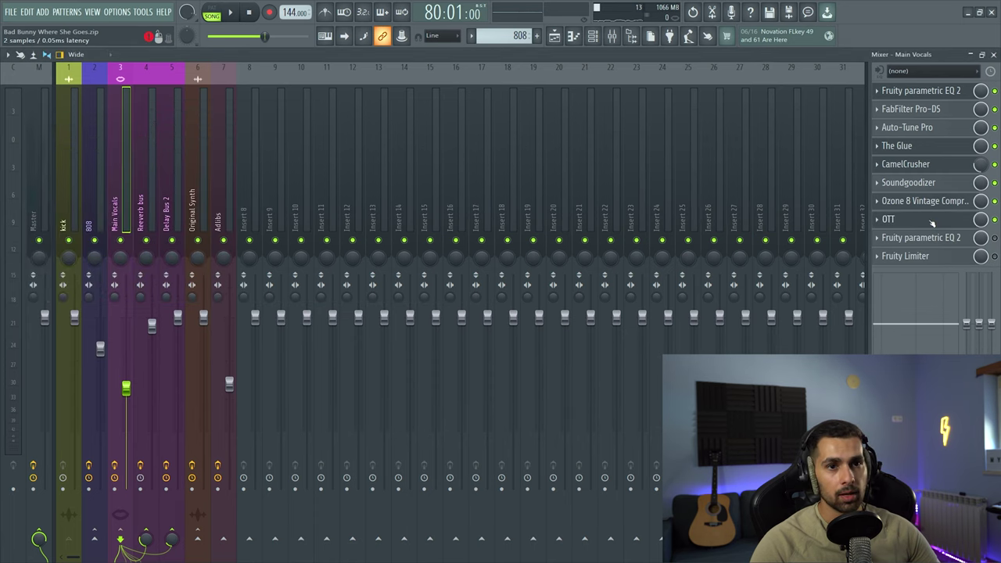
Audition the Ozone 8 Vintage Compressor, then bring up the second parametric EQ.
key(space)
click(929, 205)
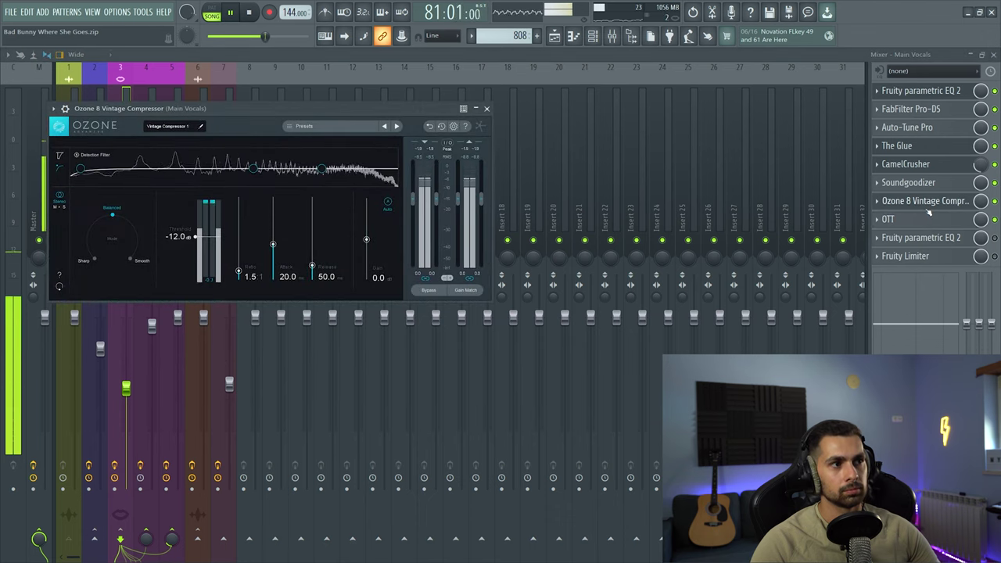
key(space)
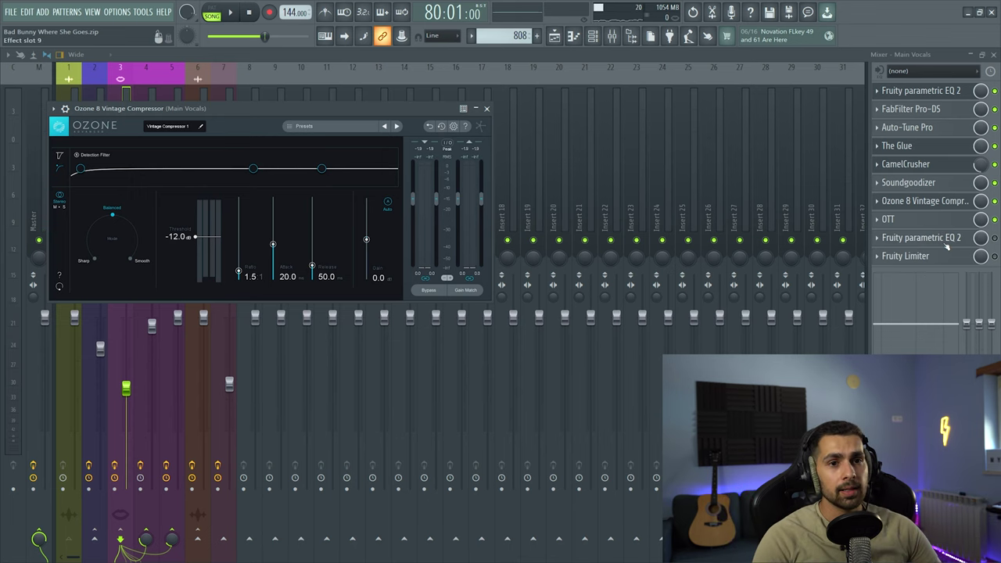
click(946, 246)
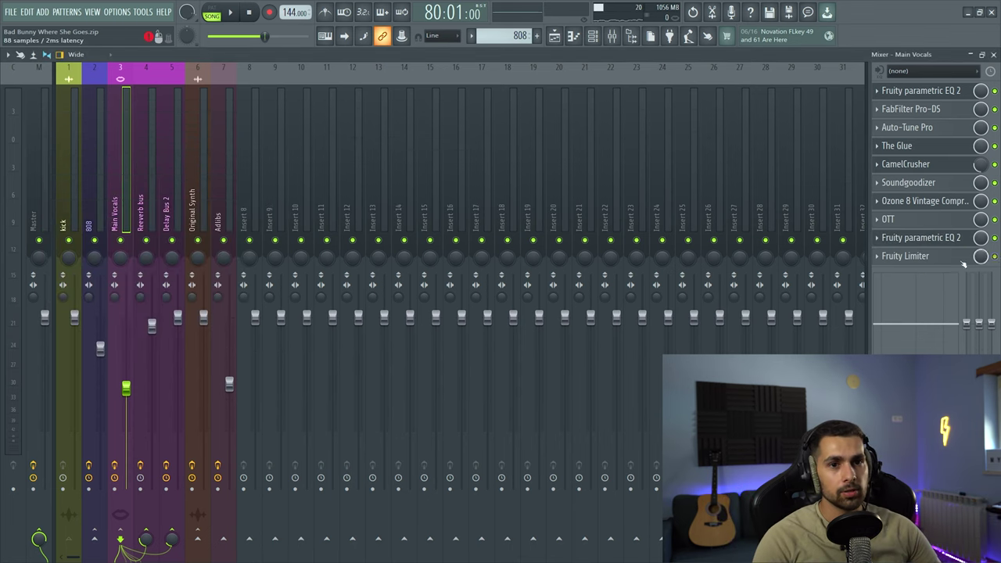
click(943, 248)
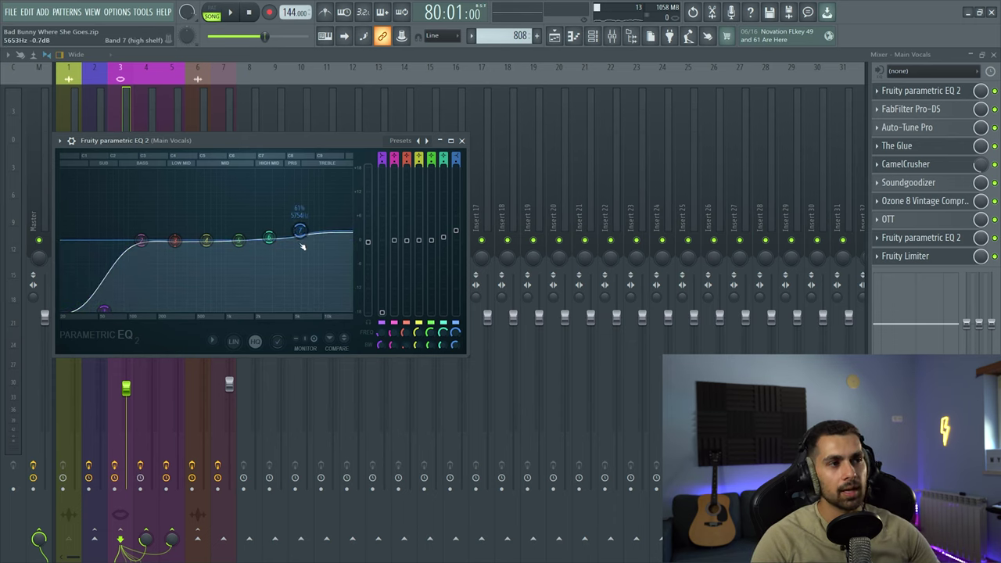
Route the kick mixer track as a sidechain into the Main Vocals track.
click(906, 256)
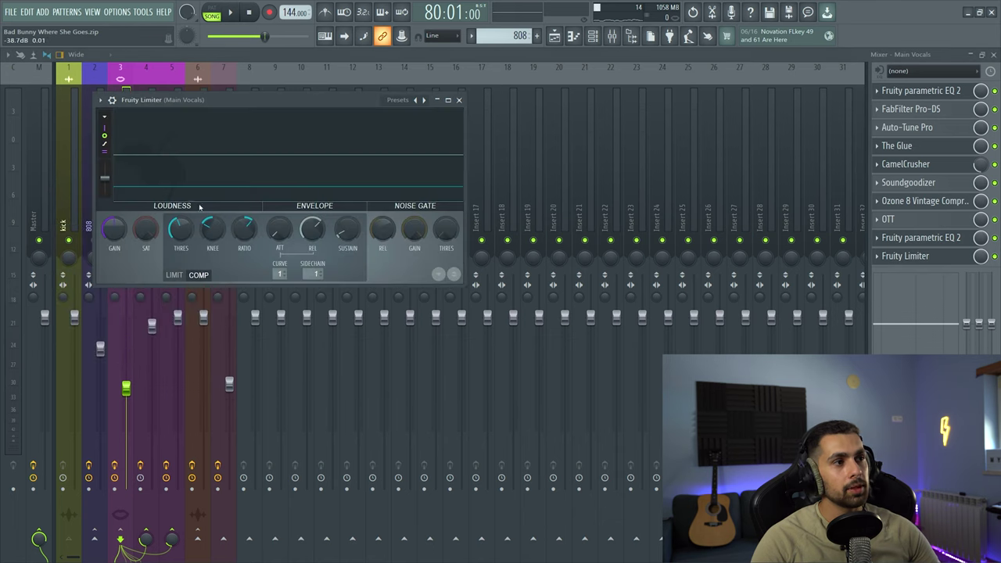
click(554, 36)
key(F9)
click(70, 199)
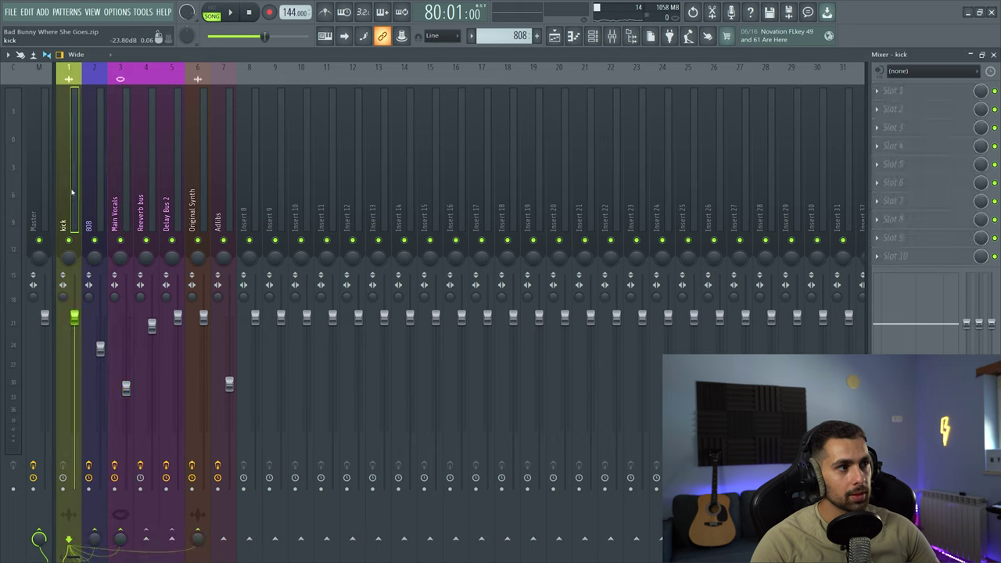
click(119, 207)
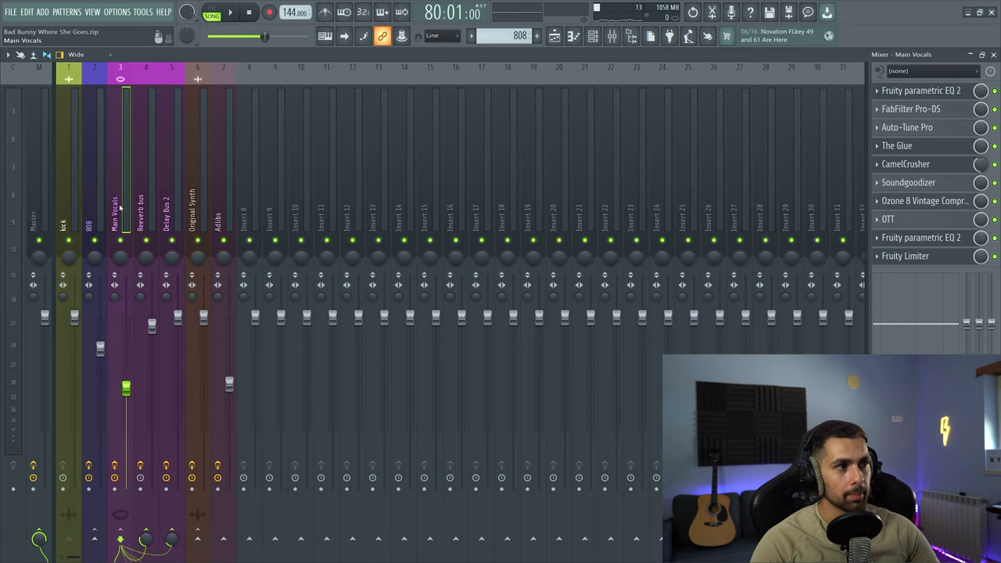
click(75, 201)
right_click(122, 534)
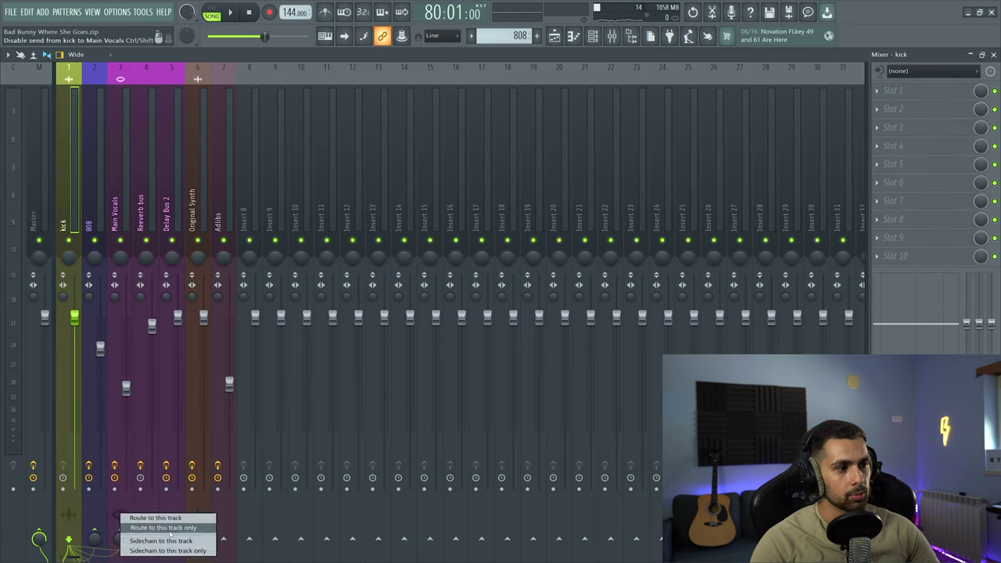
click(173, 529)
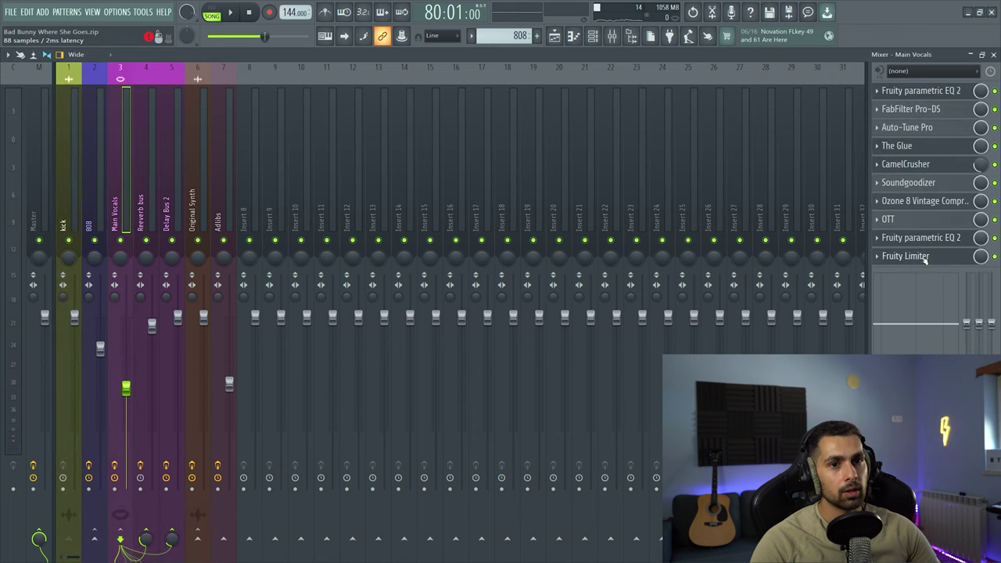
Set the Main Vocals Fruity Limiter to COMP mode with kick as sidechain input.
click(907, 257)
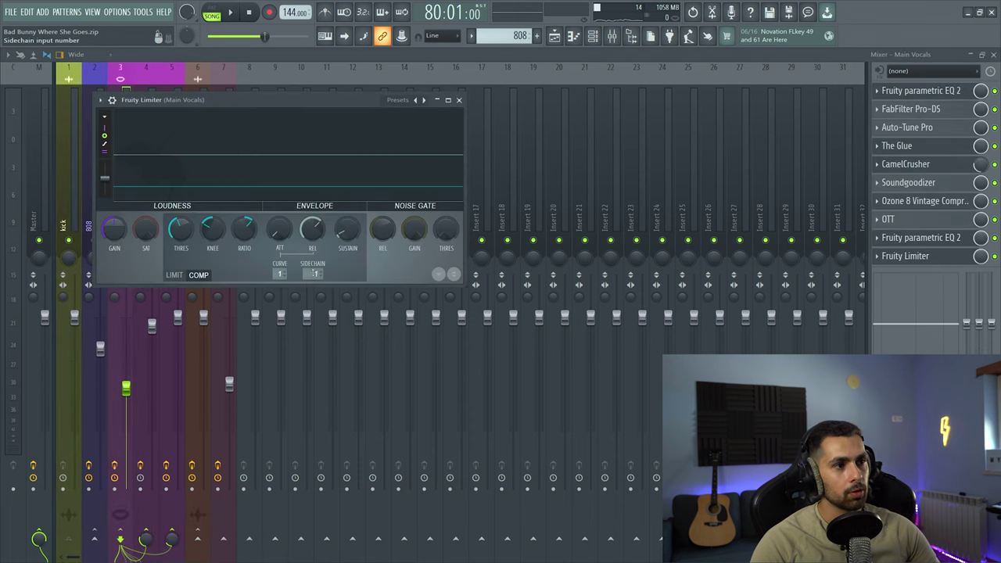
click(173, 275)
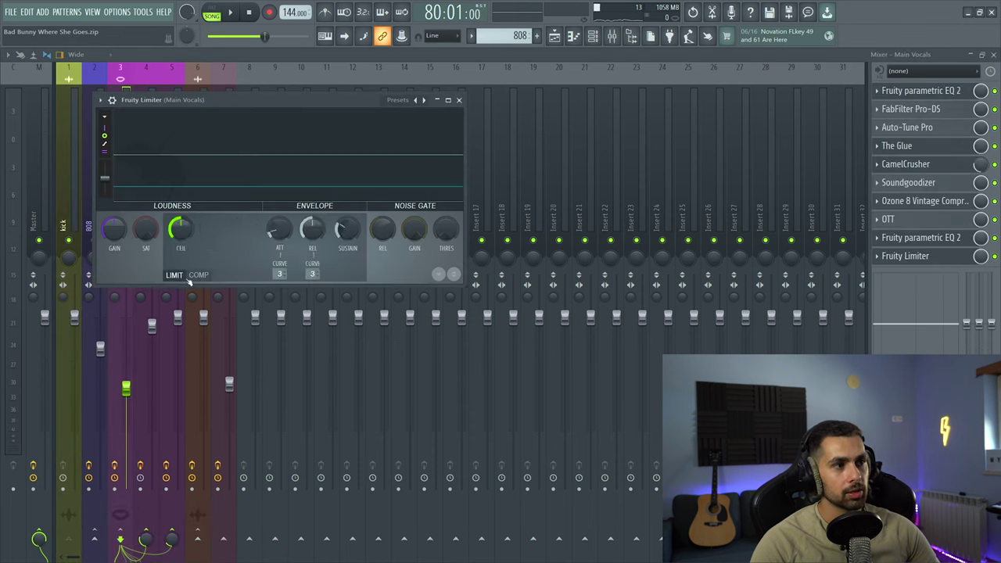
click(199, 274)
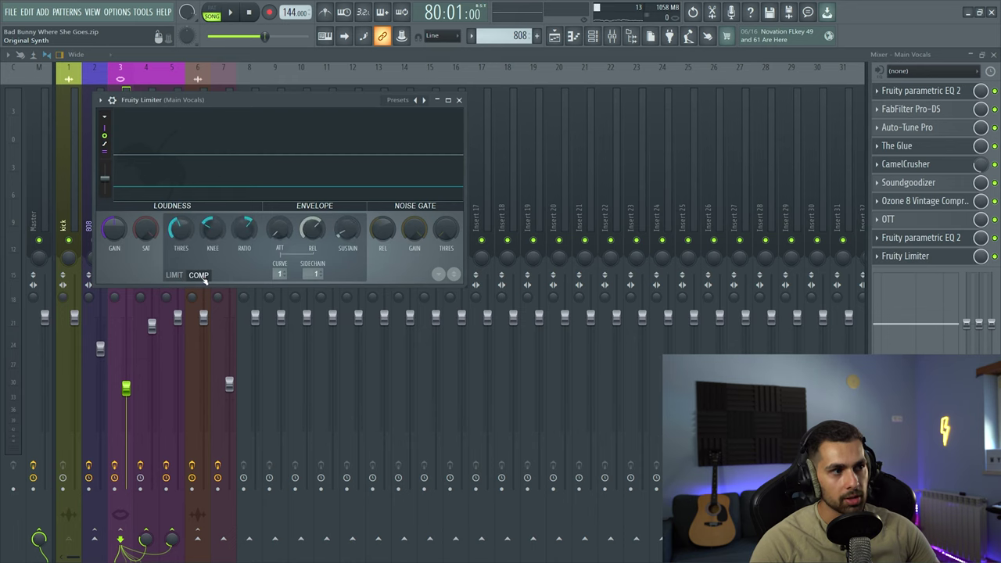
click(313, 274)
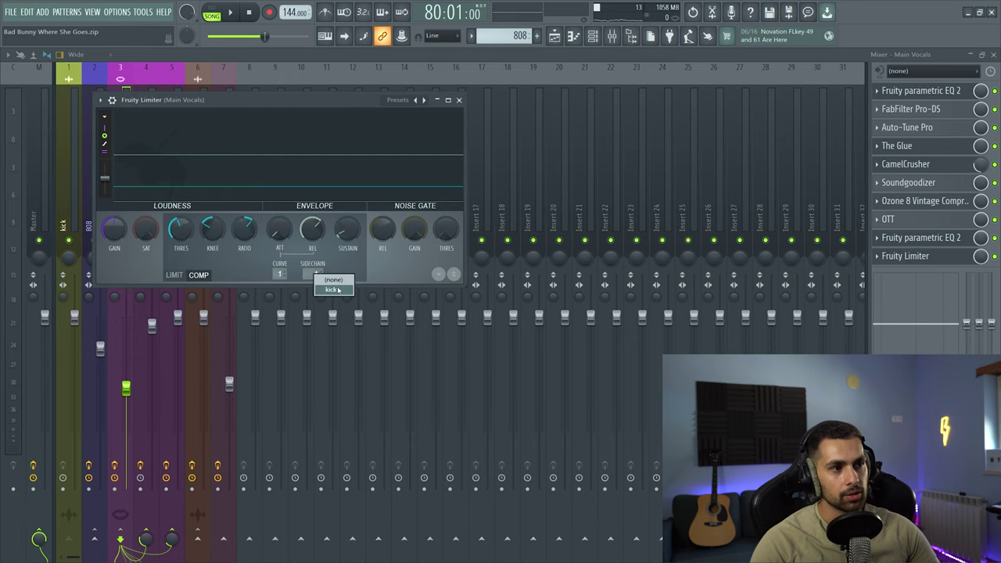
Audition the kick-ducked Fruity Limiter on Main Vocals, then close it.
key(F5)
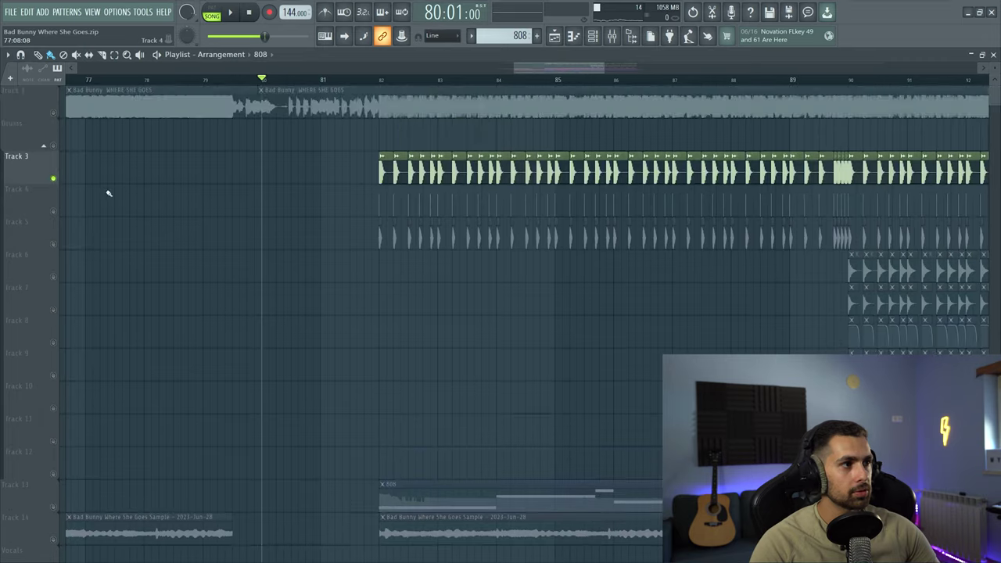
scroll(351, 230, down, 5)
scroll(351, 230, down, 3)
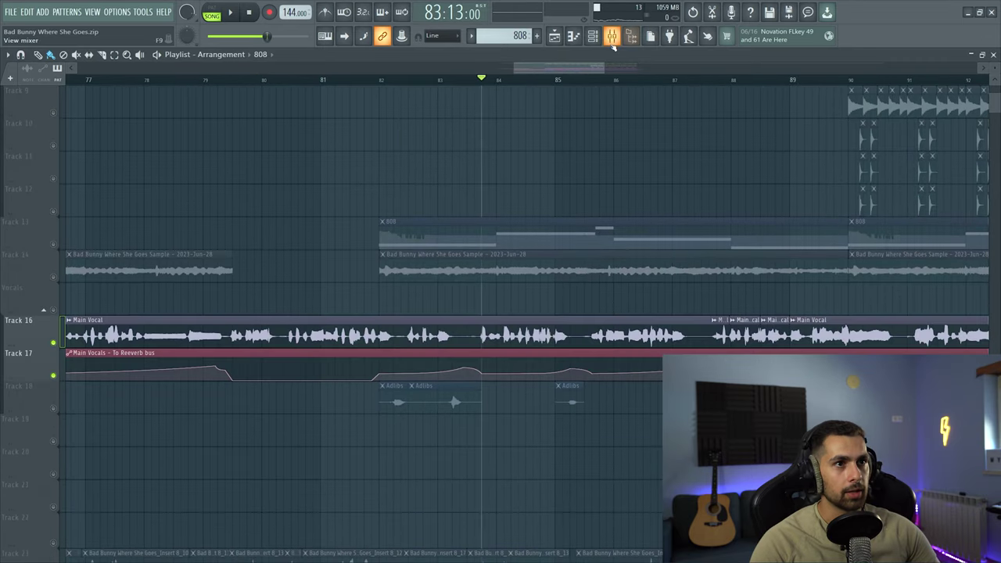
key(F9)
click(907, 255)
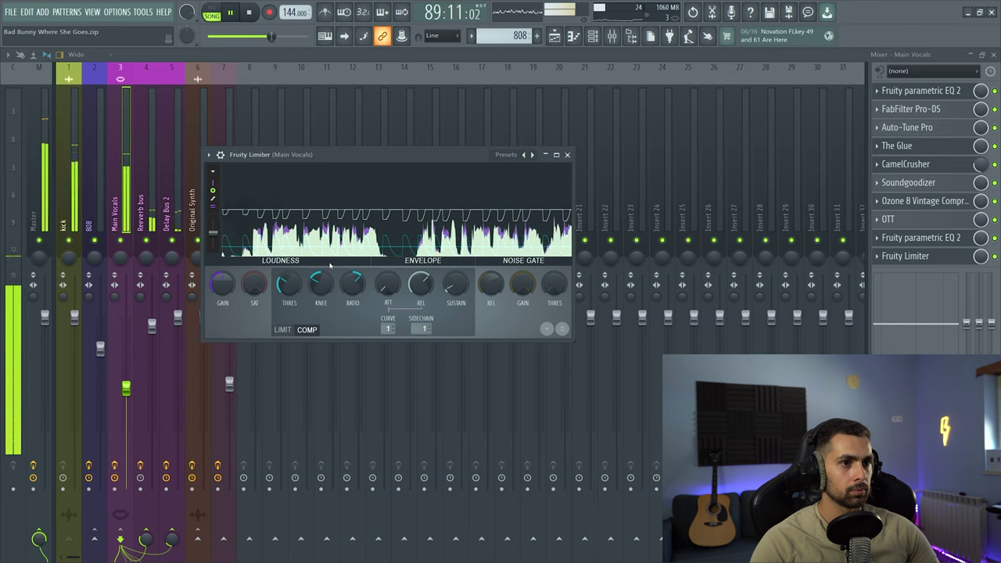
key(space)
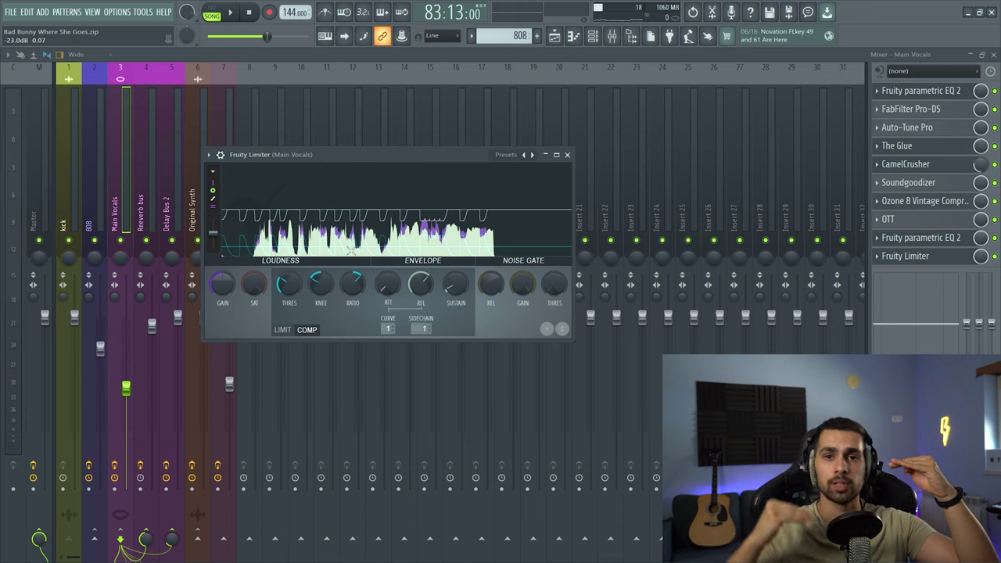
click(567, 154)
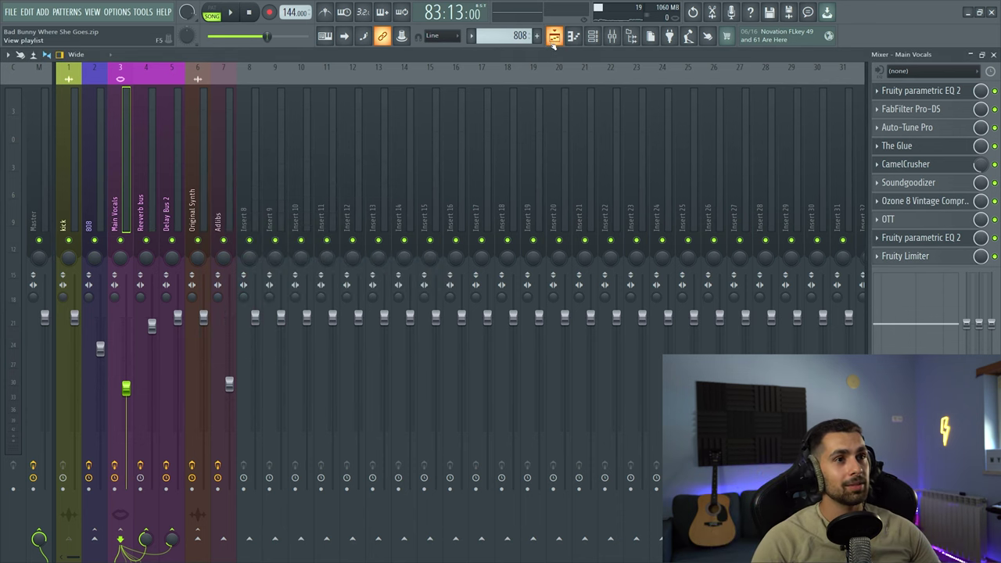
Check the mixer and return to the arrangement with playback stopped.
click(554, 36)
scroll(380, 306, down, 3)
scroll(380, 307, down, 3)
scroll(379, 306, down, 3)
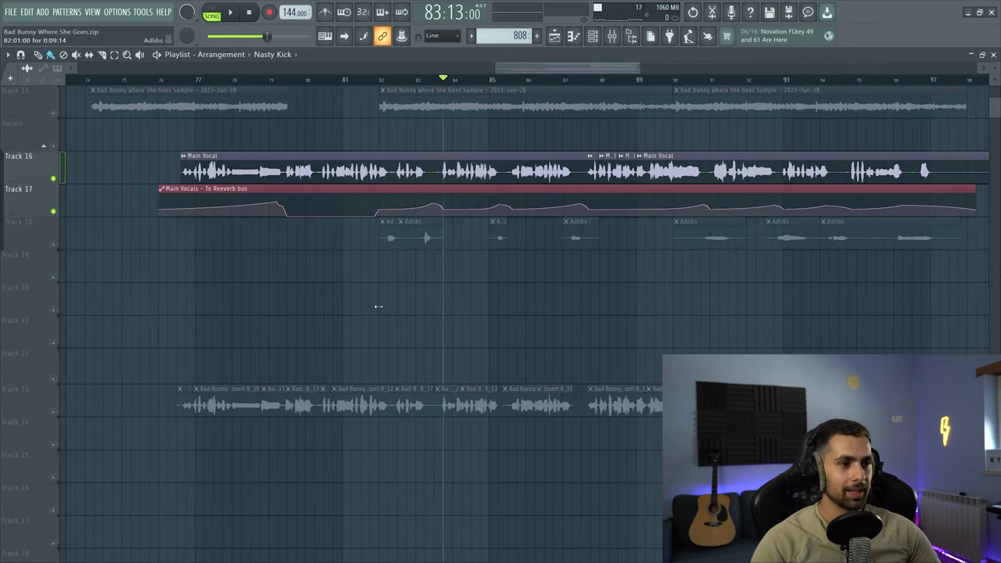
scroll(378, 306, up, 3)
ctrl+scroll(279, 380, up, 2)
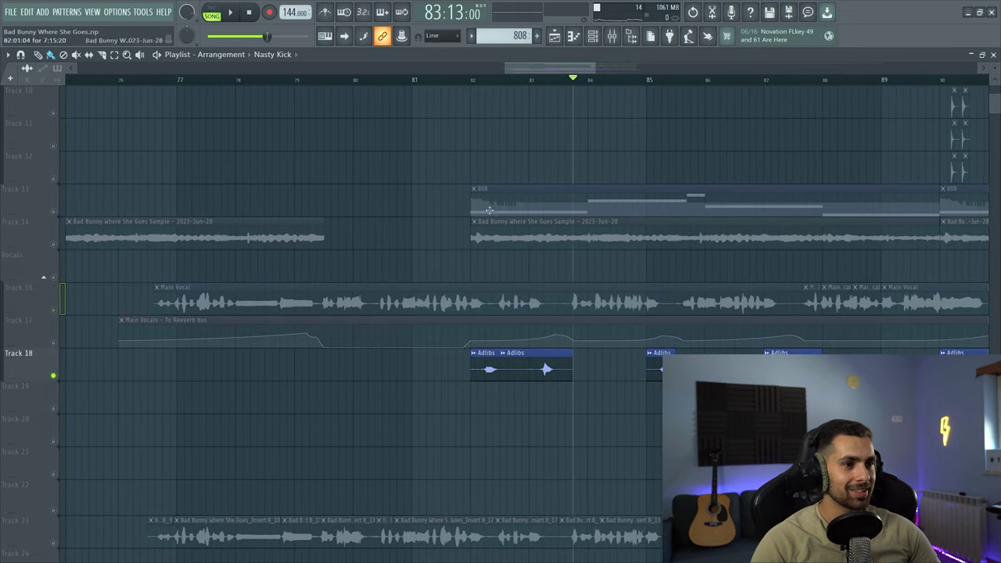
click(611, 36)
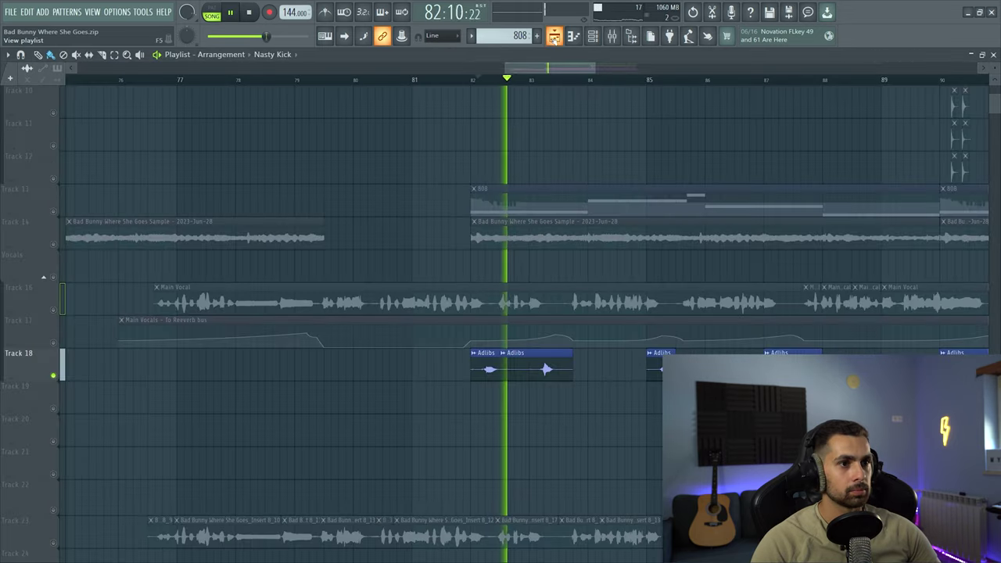
click(554, 36)
key(space)
ctrl+scroll(675, 163, down, 2)
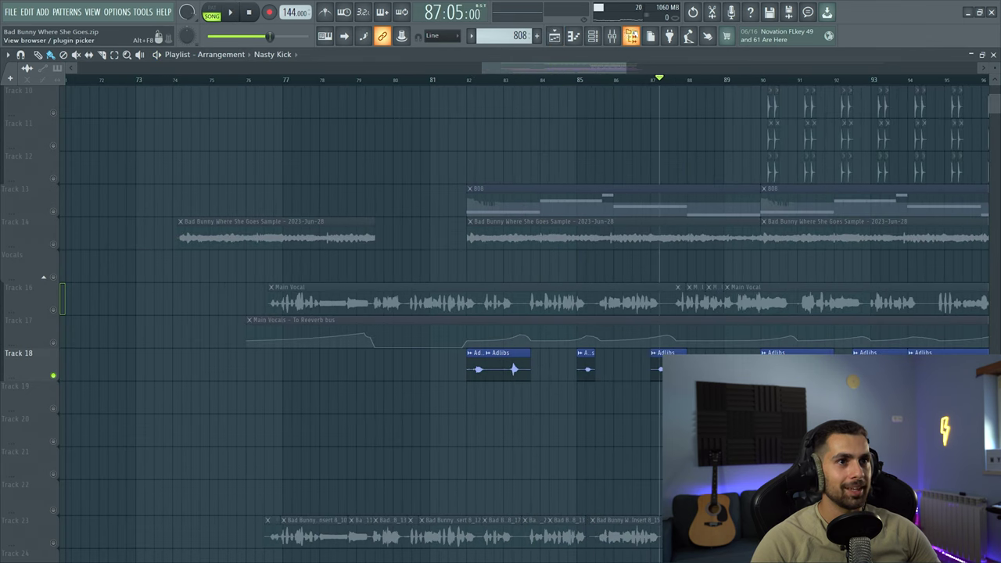
key(F9)
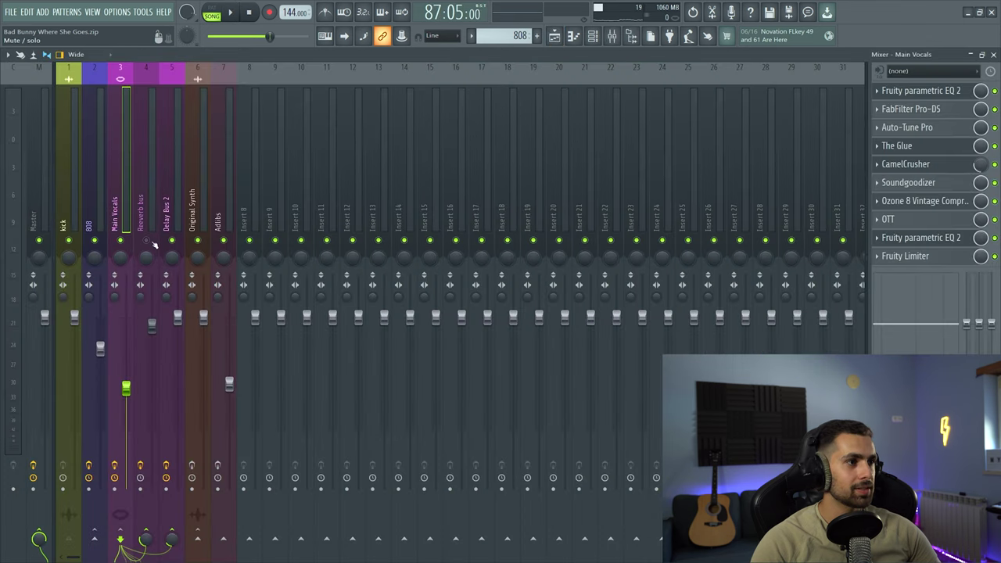
key(F5)
Audition the arrangement from bars 87, 85 and 83, then stop.
key(space)
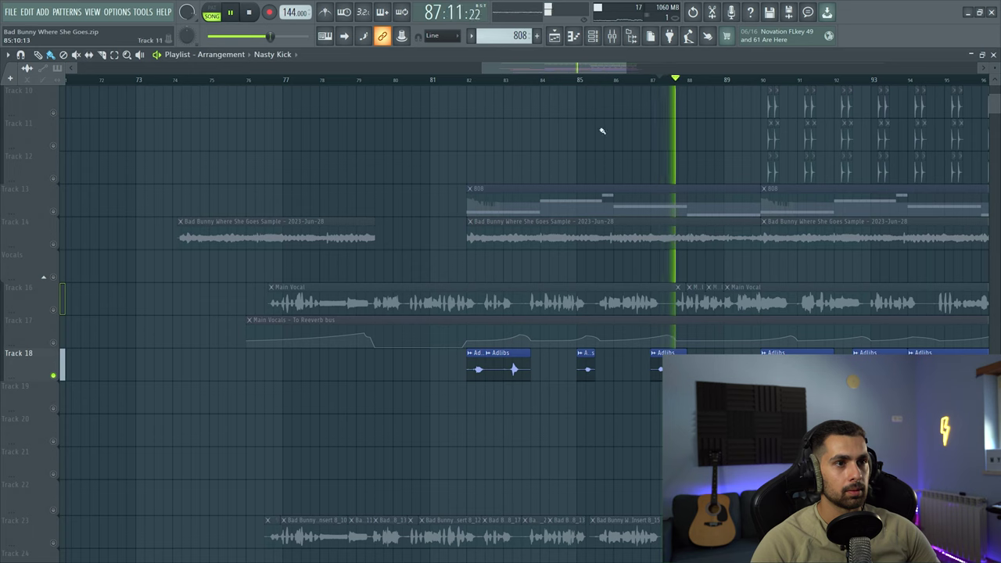
key(space)
click(587, 80)
key(space)
key(space)
click(514, 81)
key(space)
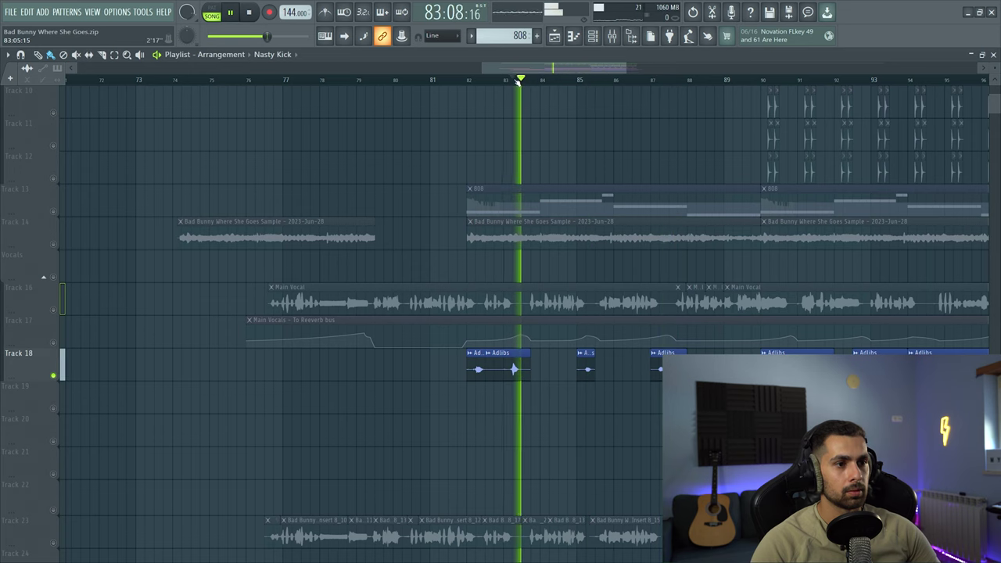
key(space)
Unmute the Main Vocal and reverb-send tracks and play from just before bar 82.
click(53, 310)
click(54, 342)
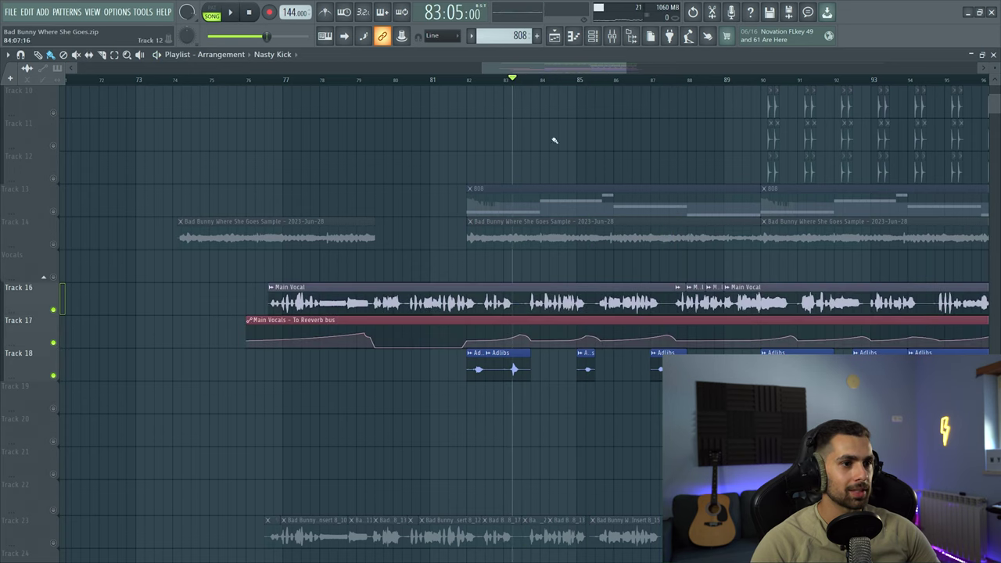
click(455, 82)
key(space)
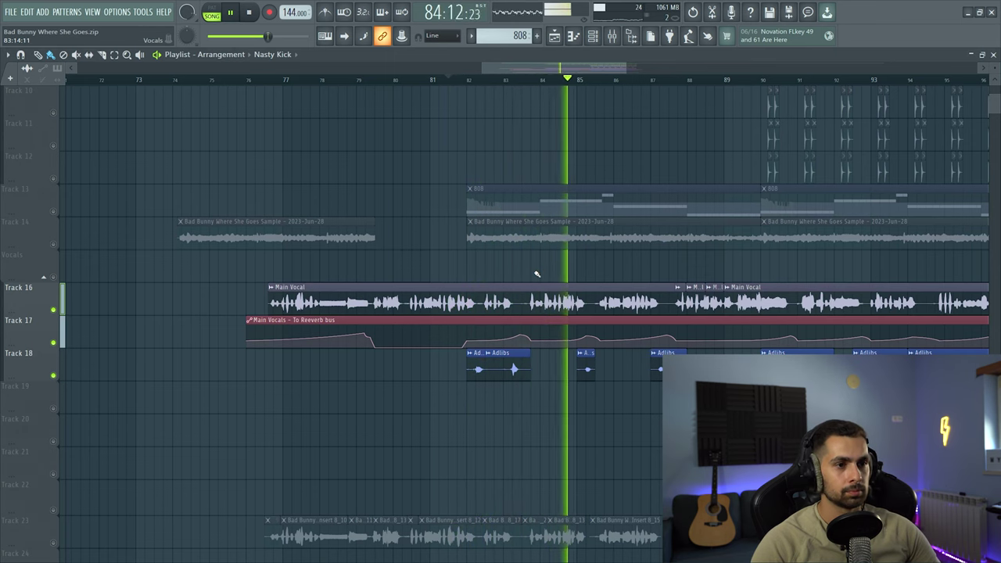
key(space)
scroll(48, 350, down, 1)
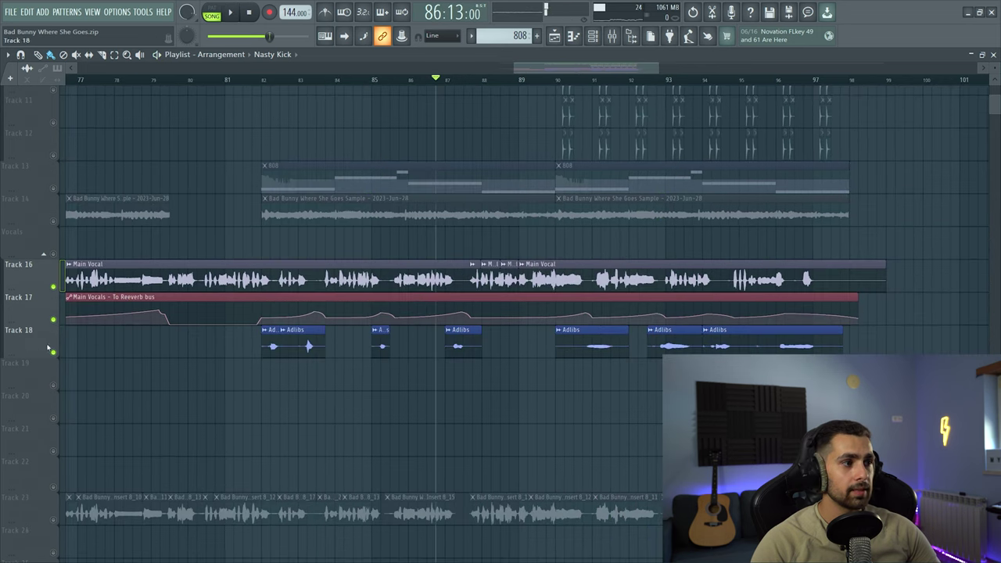
Solo the Adlibs on Track 18 and listen through bars 90, 93, 94 and 96.
right_click(54, 353)
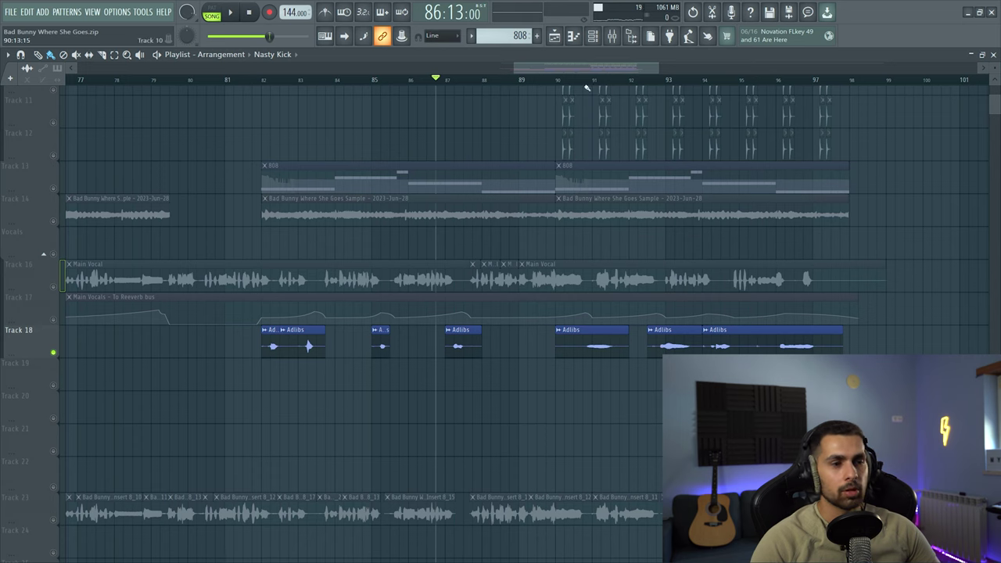
scroll(584, 91, up, 1)
click(595, 86)
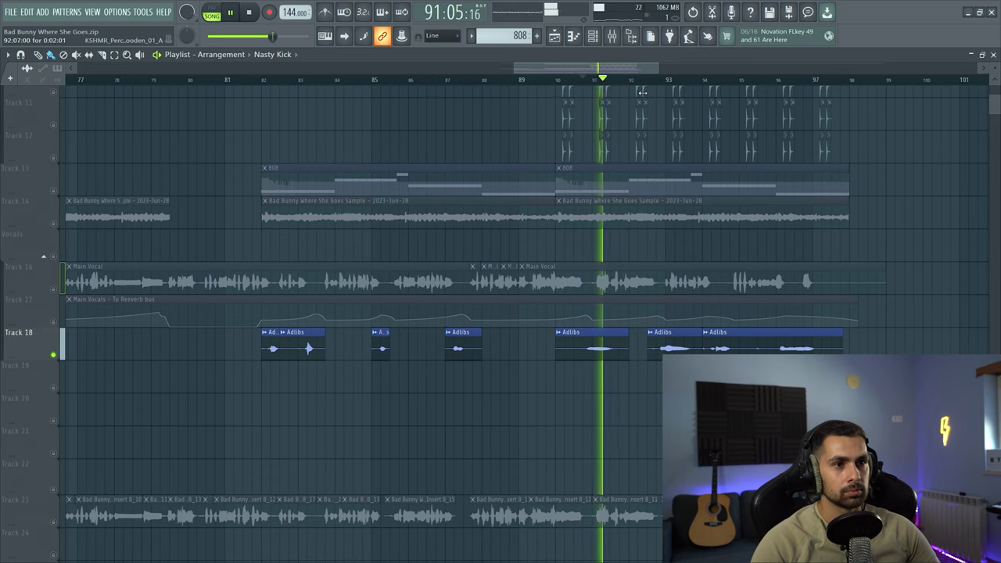
click(666, 83)
click(712, 82)
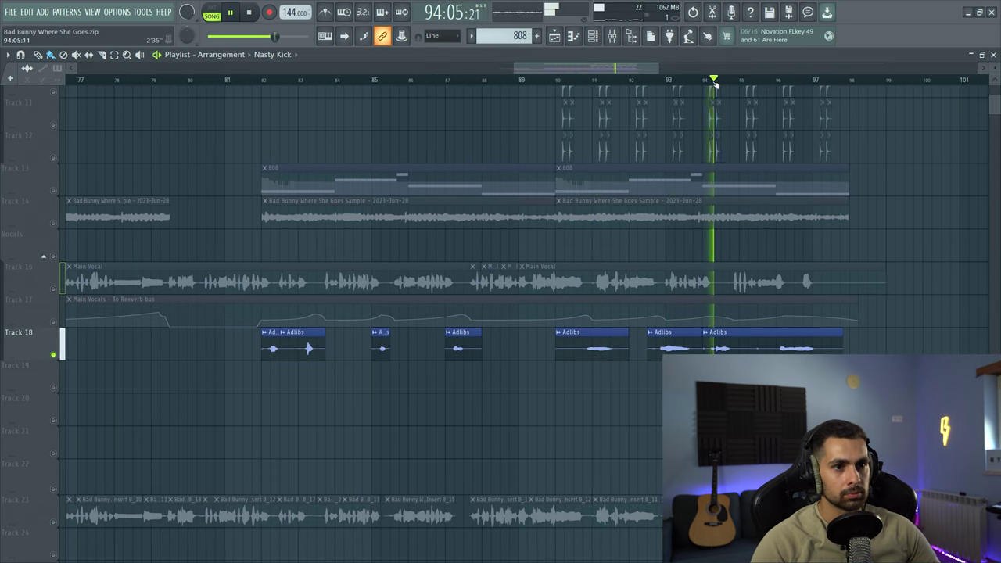
click(778, 85)
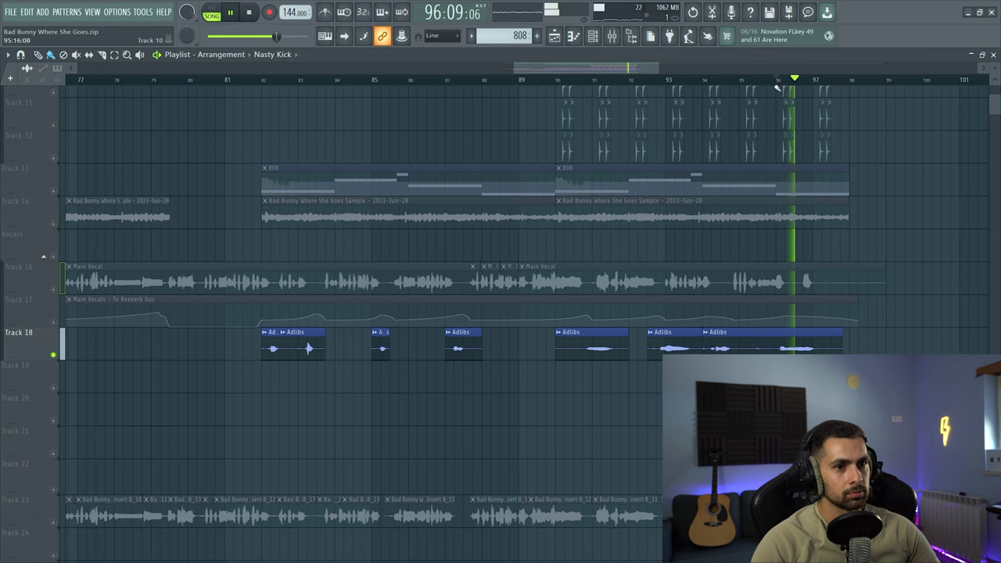
Re-enable the reverb send and Main Vocal, replay from bar 90, then show the mixer.
click(53, 322)
key(space)
click(53, 288)
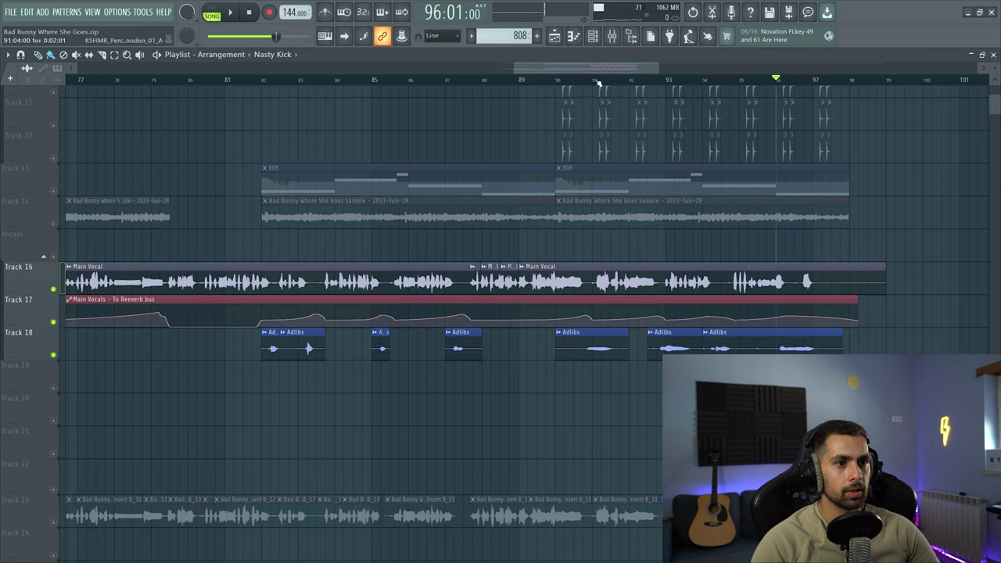
key(space)
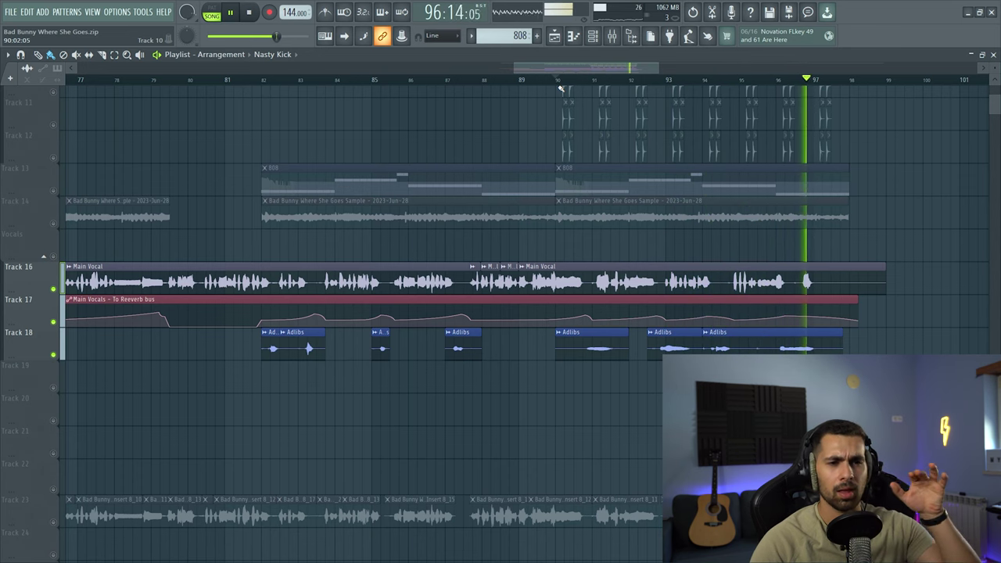
key(space)
key(F9)
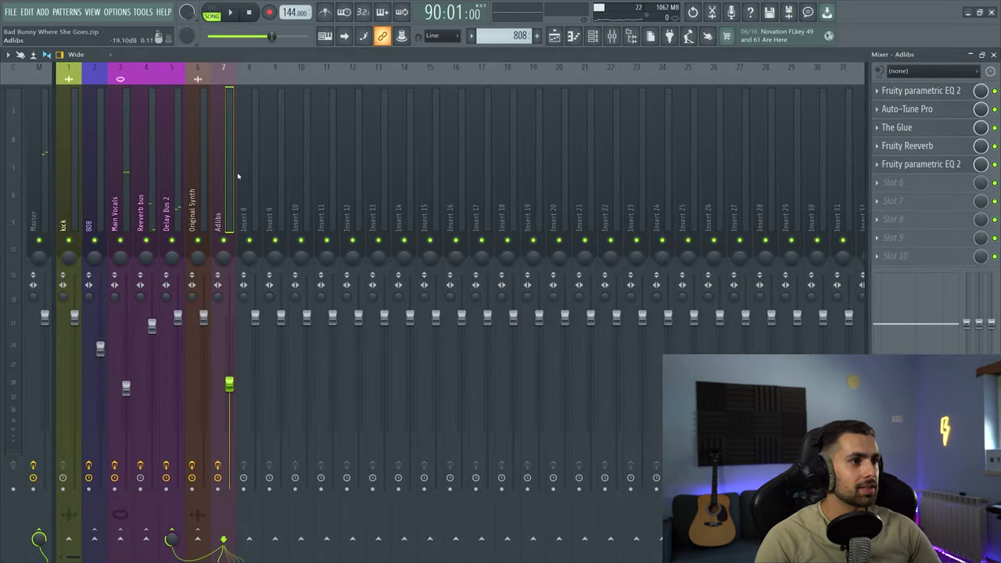
Inspect the Adlibs EQ, Auto-Tune Pro, The Glue and Fruity Reeverb plugins.
click(920, 91)
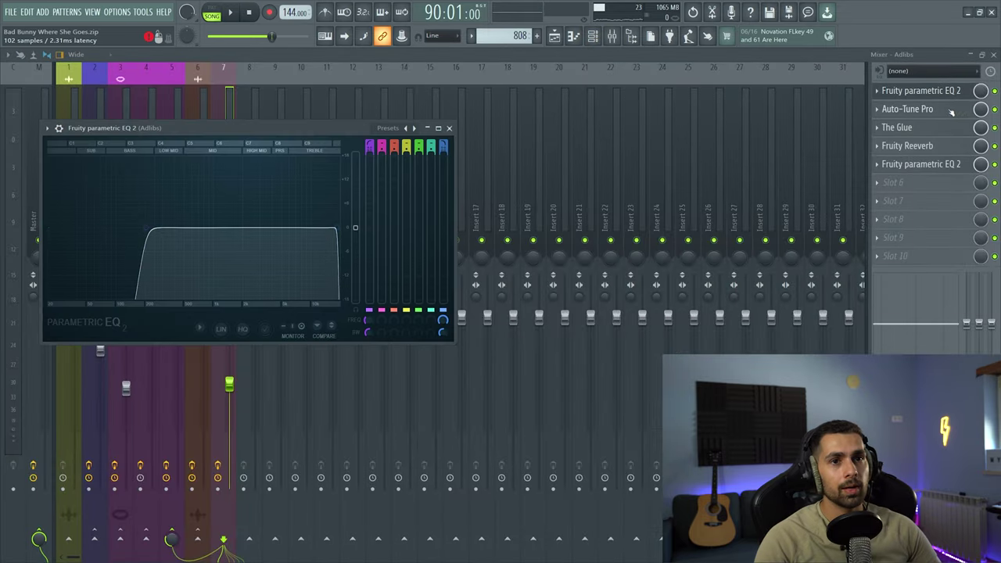
click(915, 108)
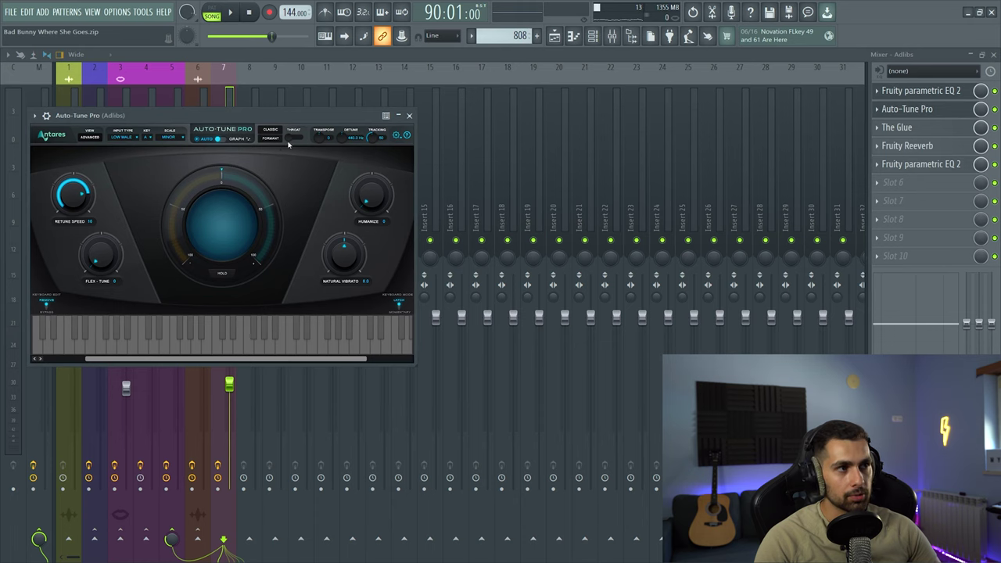
click(408, 116)
click(936, 133)
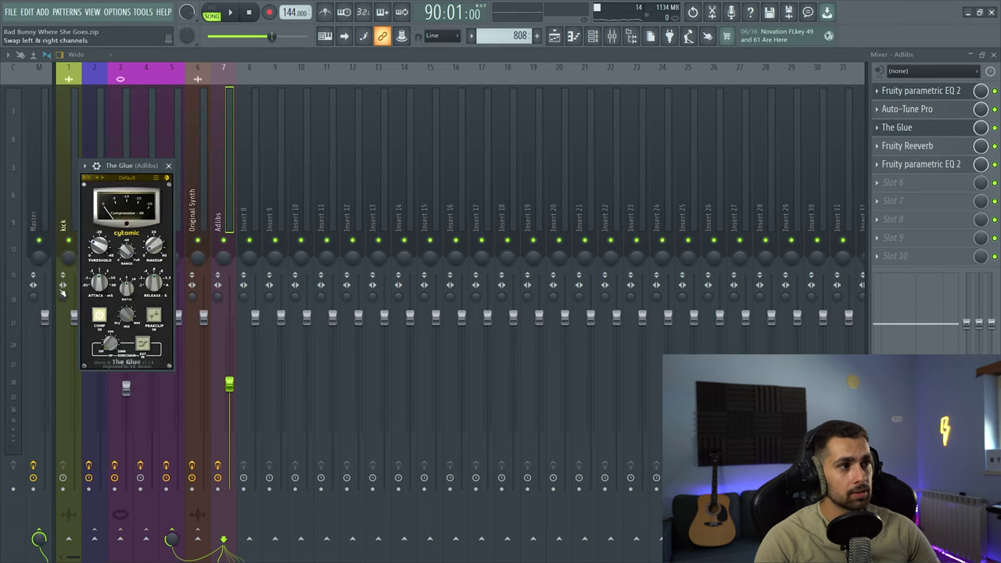
click(907, 147)
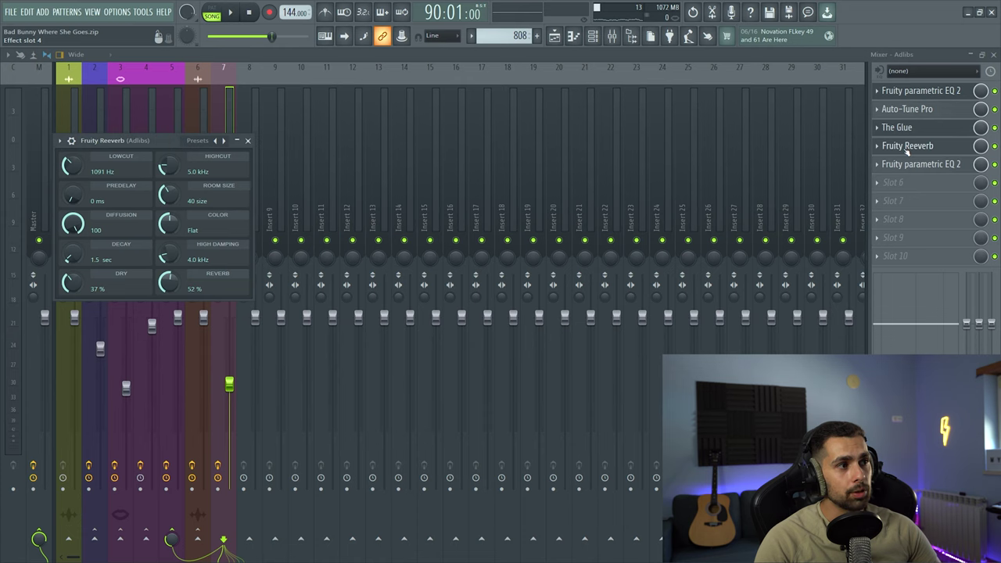
Solo the Adlibs on Track 18 and review its Fruity Reeverb settings.
click(555, 38)
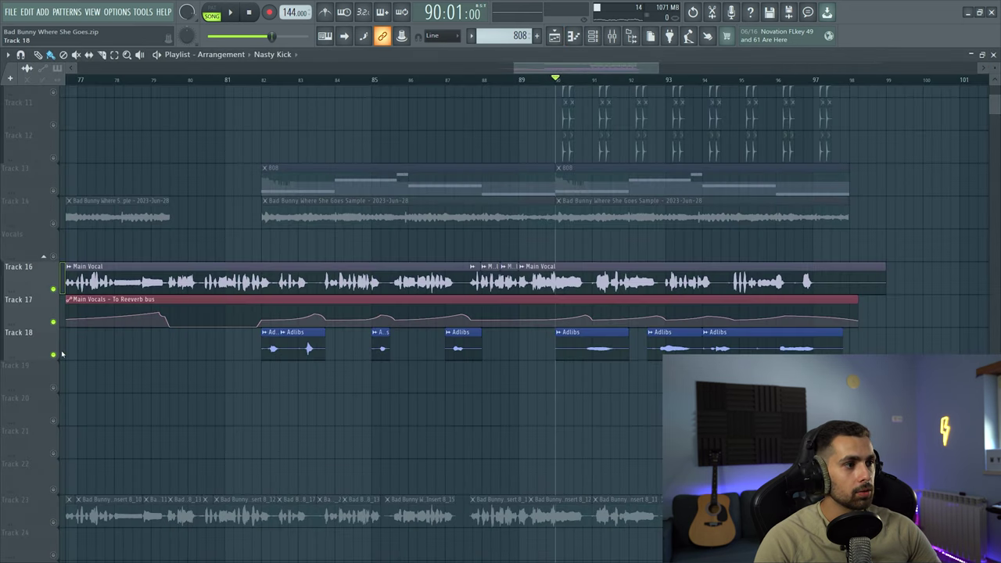
right_click(53, 354)
key(F9)
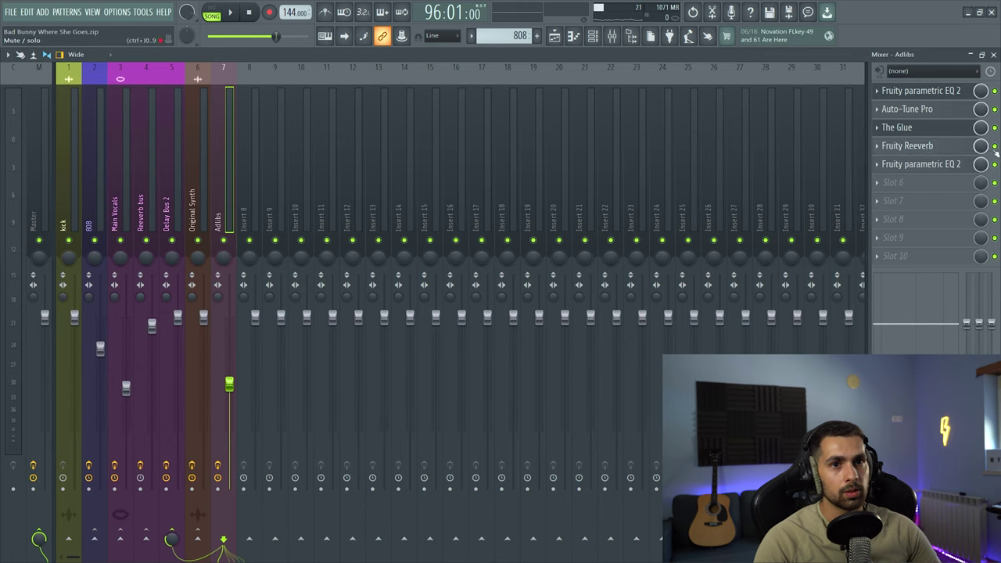
click(942, 147)
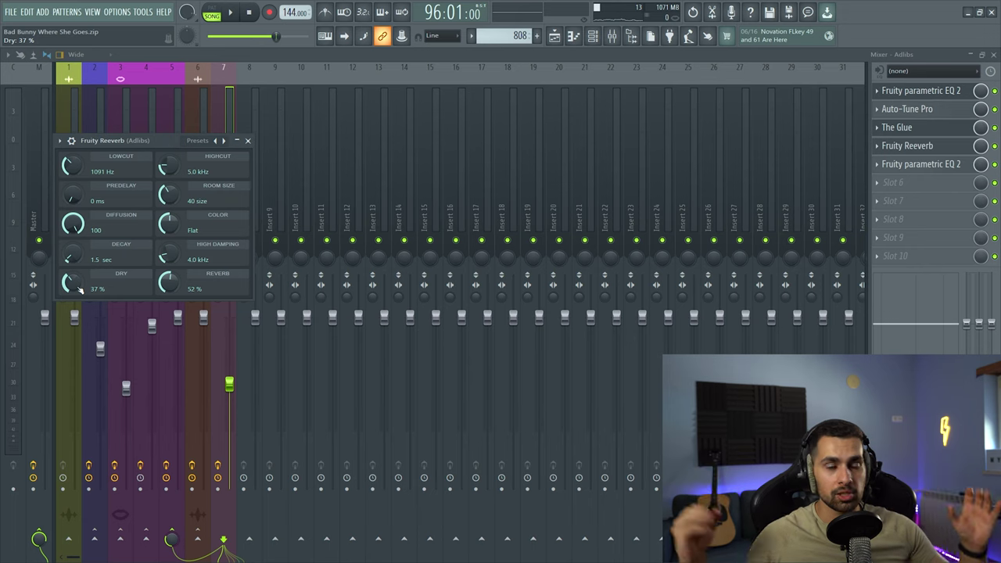
key(Escape)
Audition the soloed adlibs, then close the mixer.
key(space)
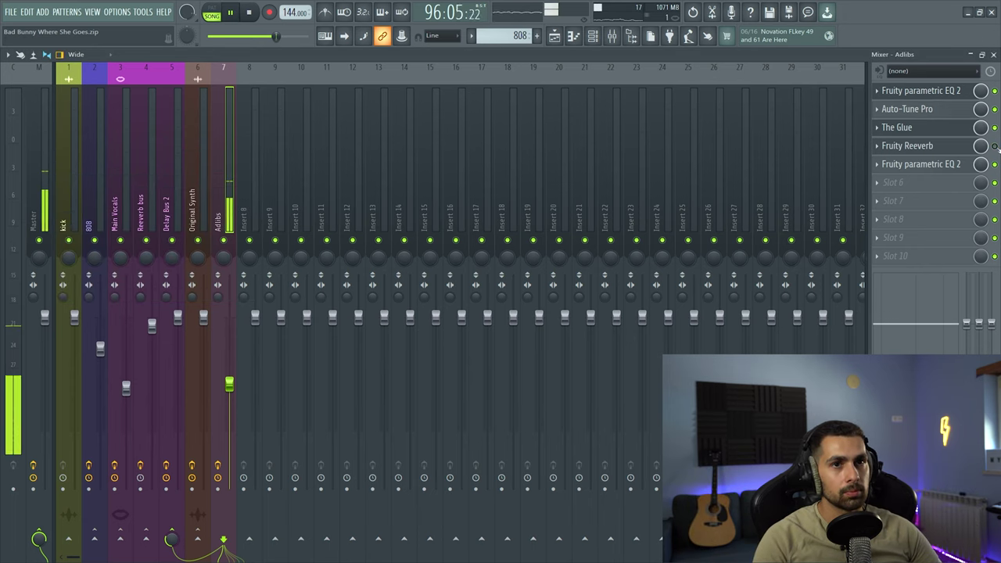
key(space)
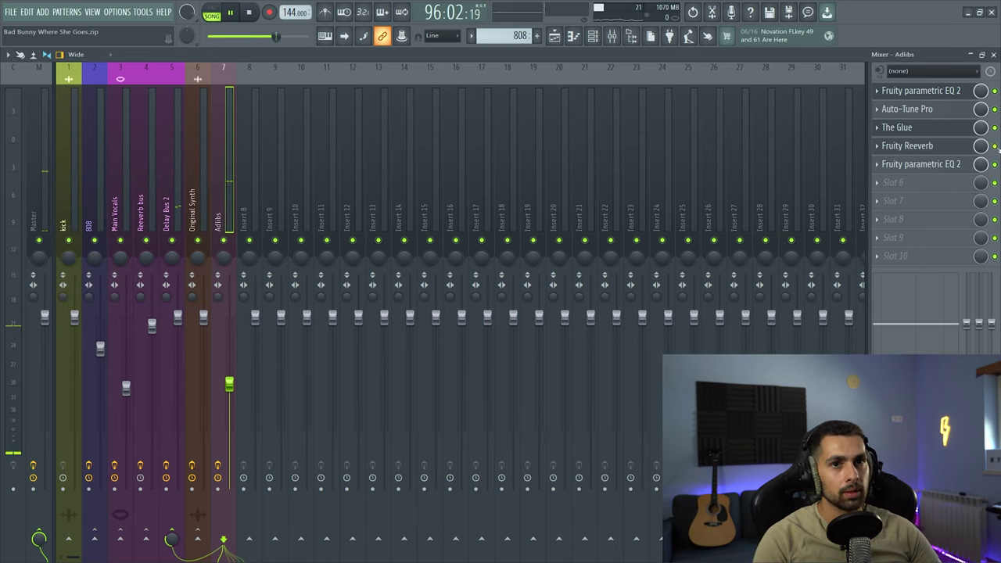
key(space)
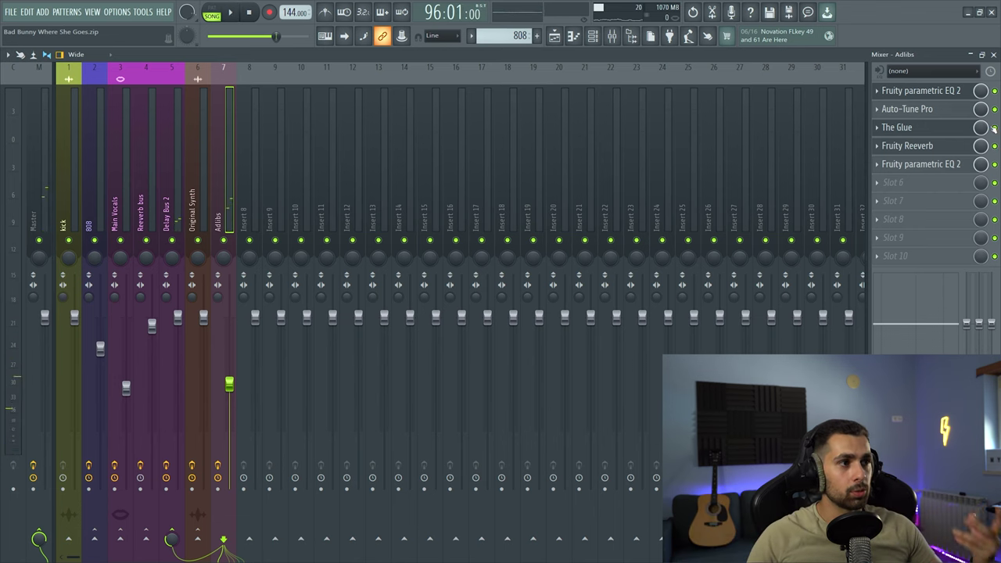
click(993, 54)
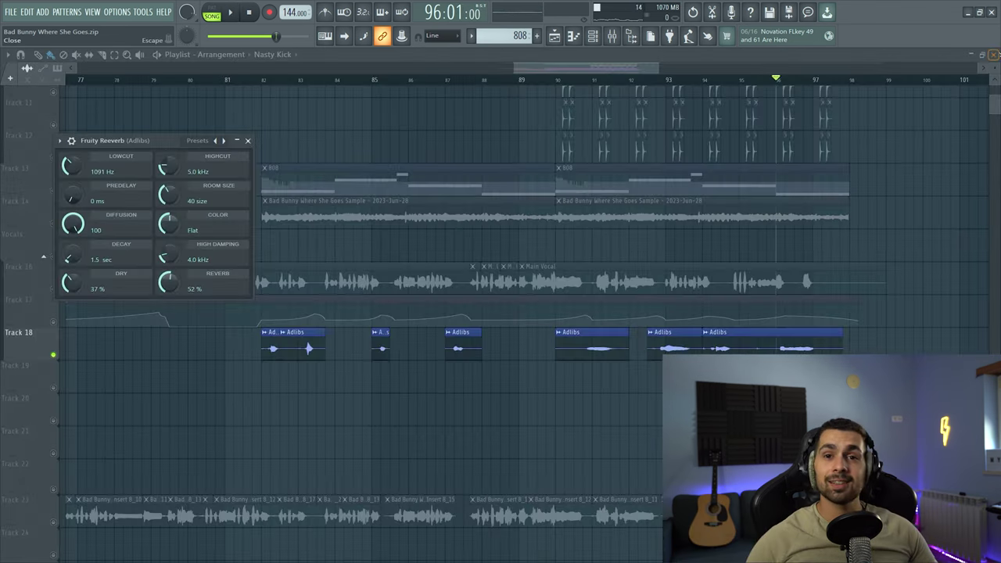